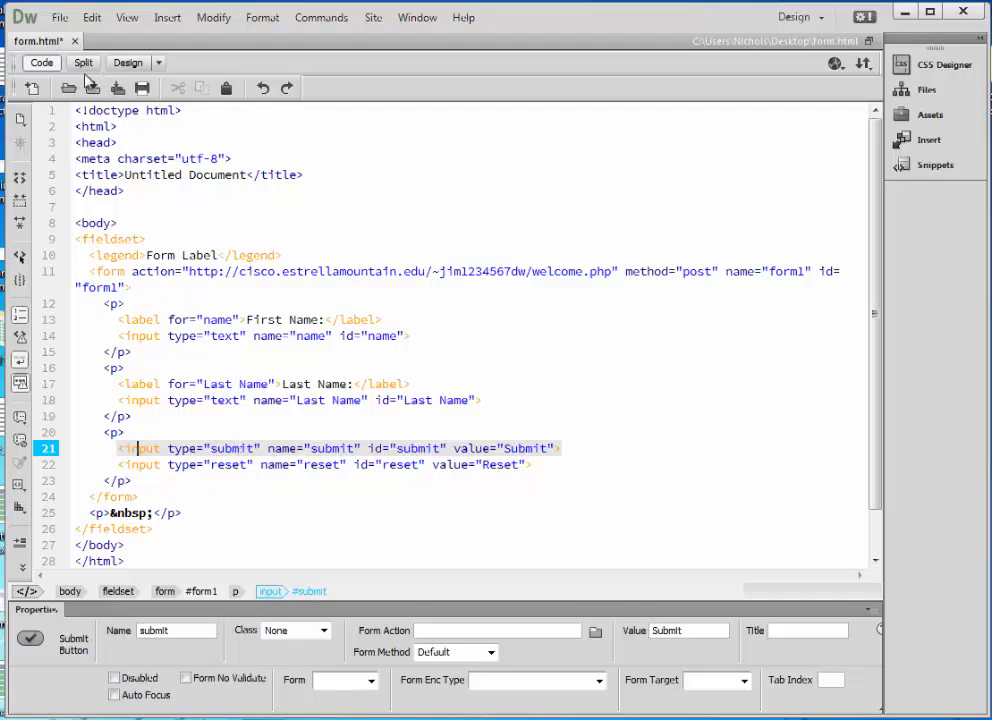
Switch form.html to Design view, select the form, and place the cursor below it.
{"action": "left_click", "coordinate": [125, 64]}
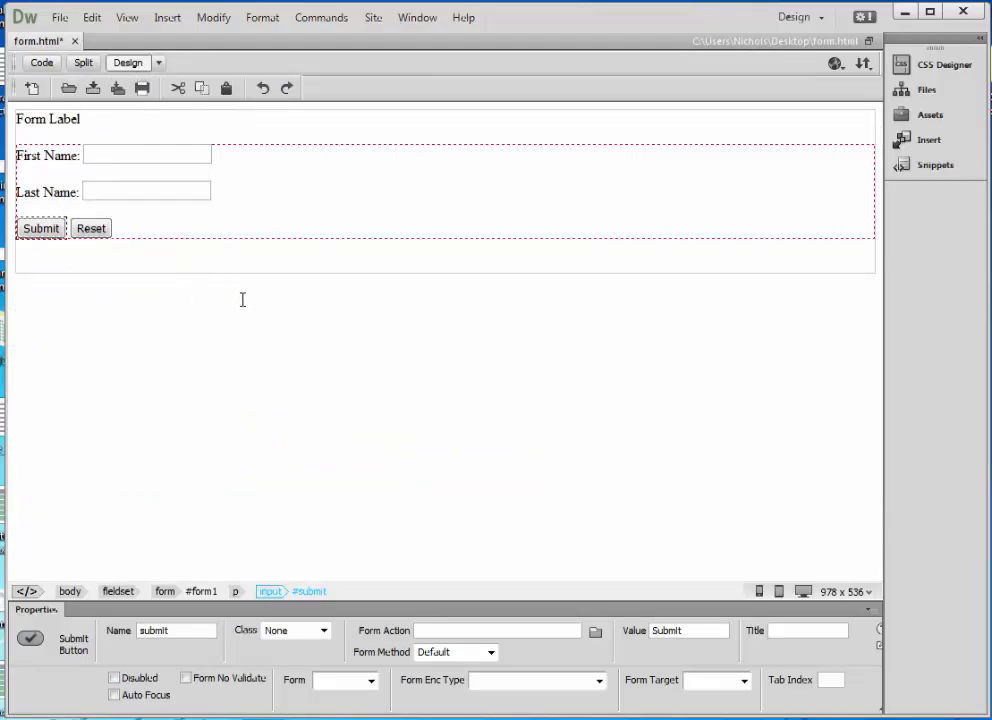
{"action": "left_click", "coordinate": [243, 147]}
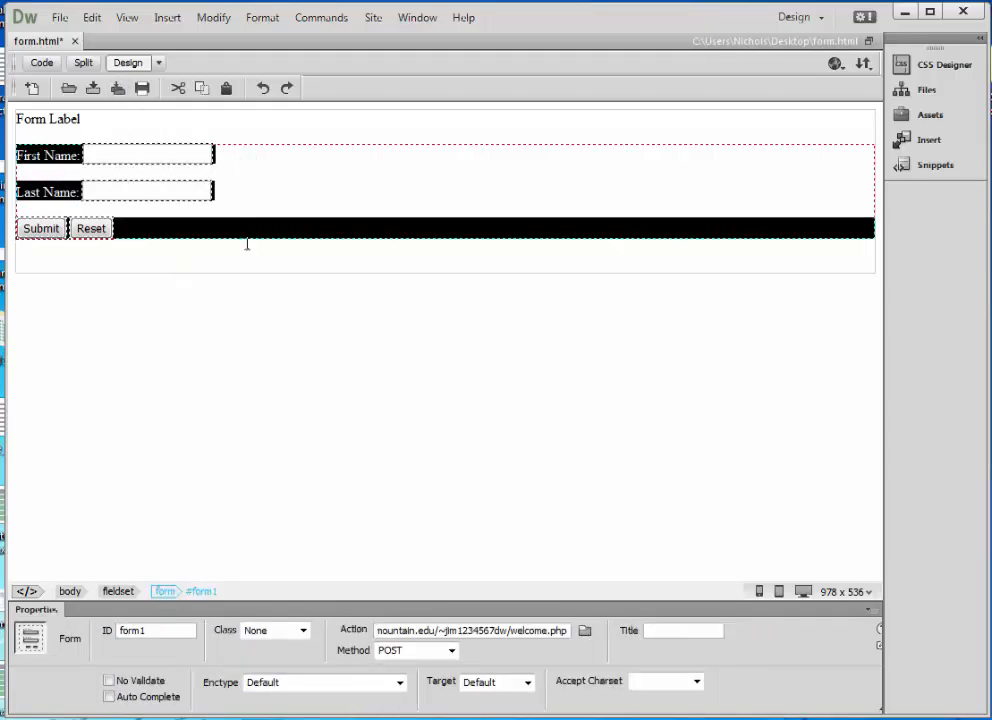
{"action": "left_click", "coordinate": [237, 330]}
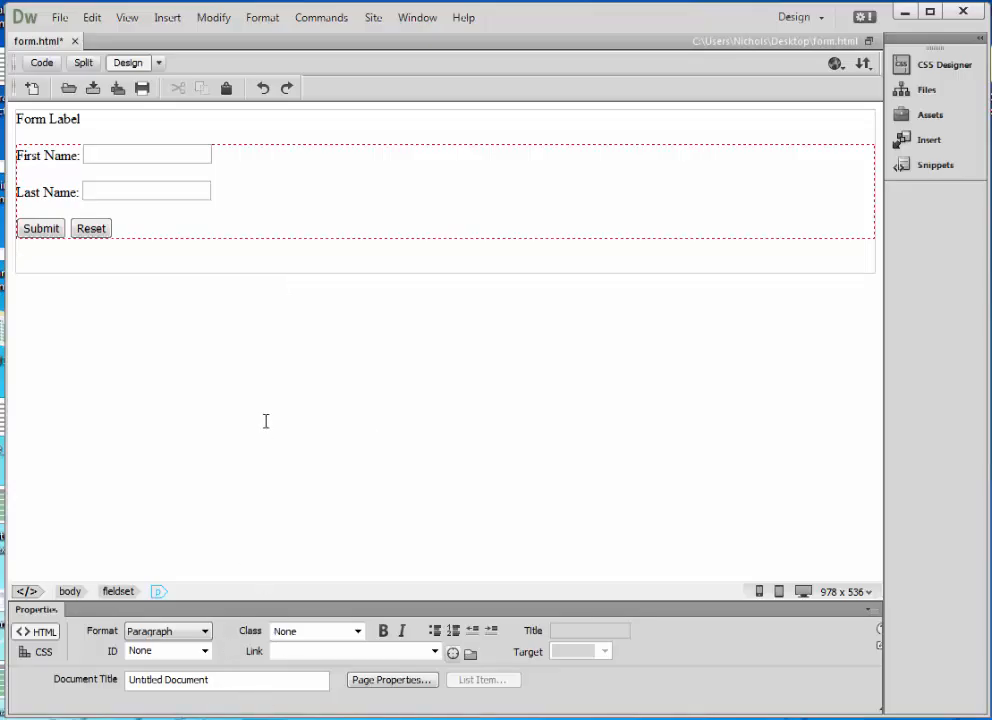
{"action": "left_click", "coordinate": [158, 62]}
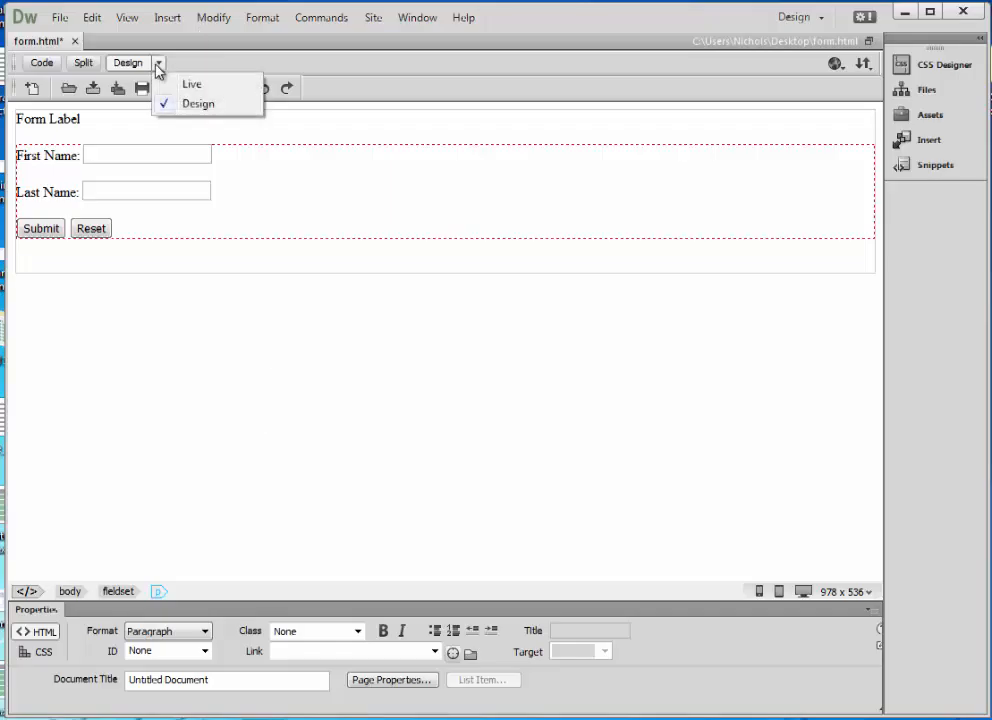
{"action": "left_click", "coordinate": [196, 86]}
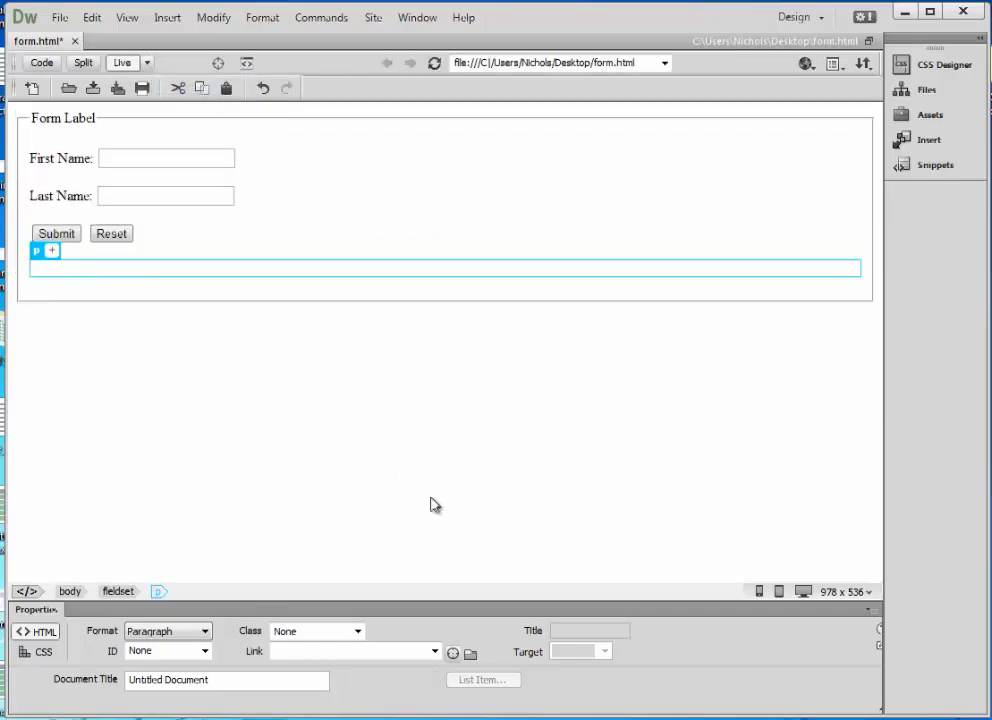
{"action": "left_click", "coordinate": [412, 424]}
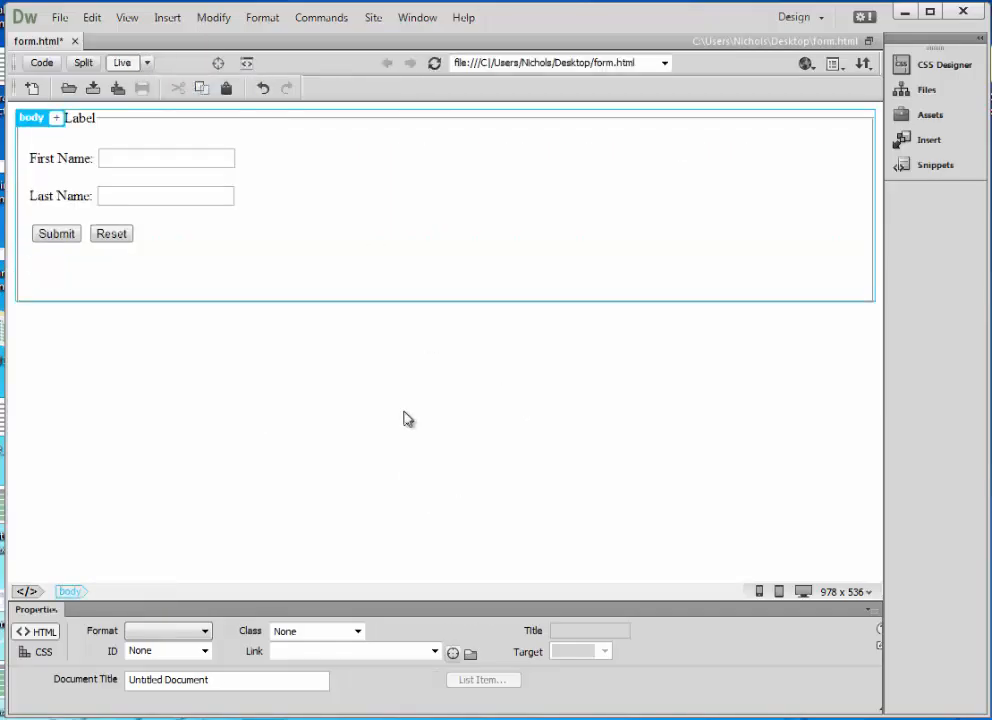
{"action": "left_click", "coordinate": [32, 118]}
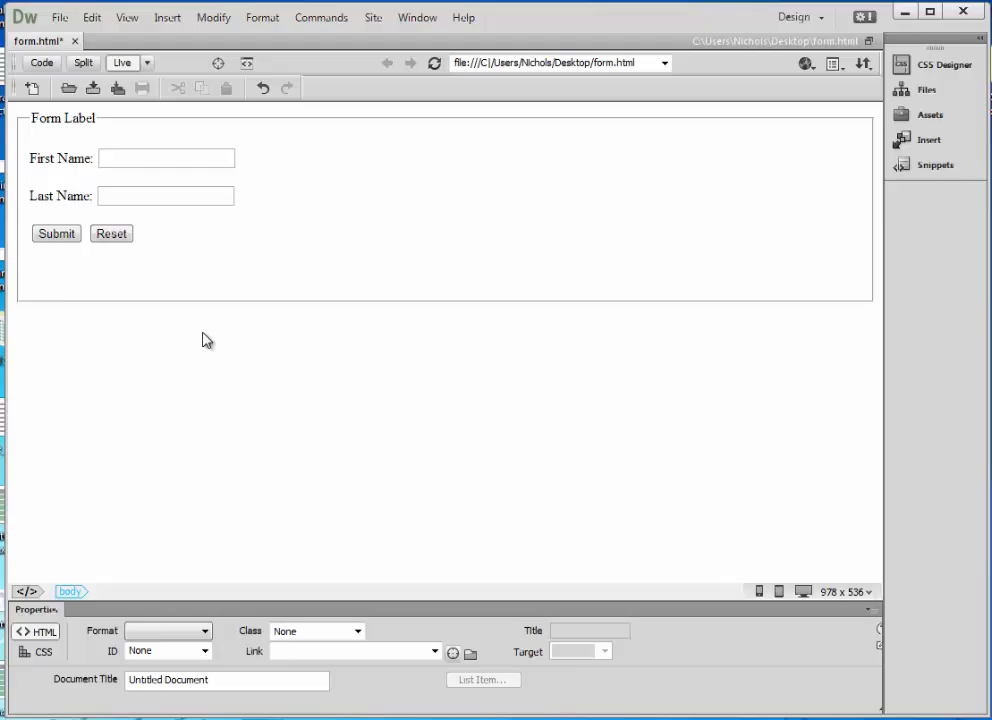
{"action": "left_click", "coordinate": [146, 62]}
{"action": "left_click", "coordinate": [186, 104]}
{"action": "left_click", "coordinate": [283, 310]}
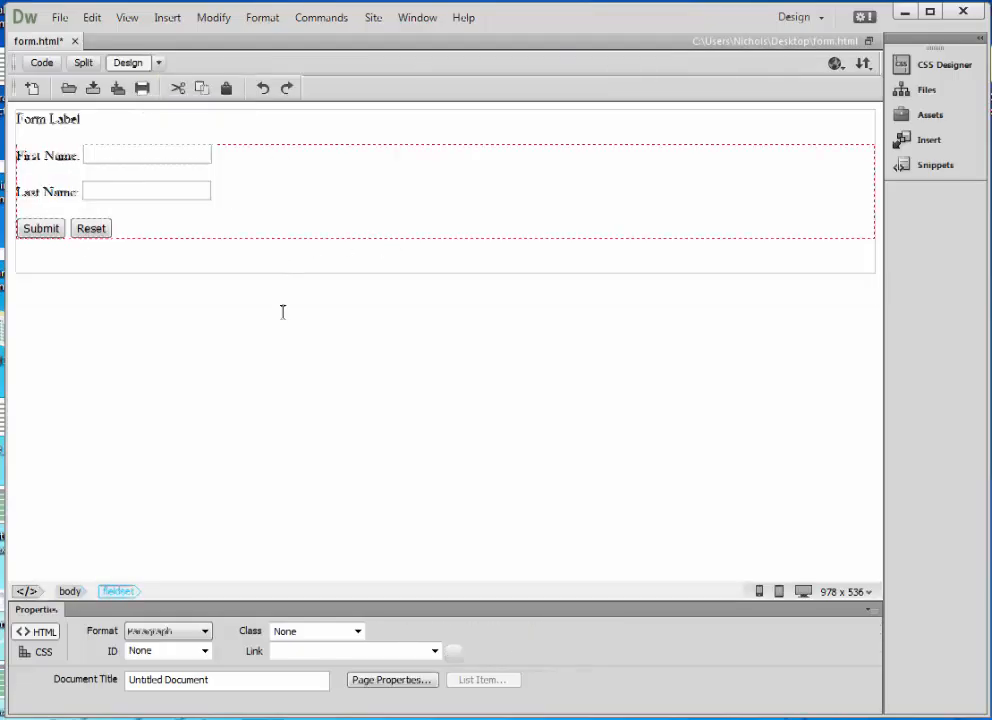
Insert an Email field named email on a new line below Last Name.
{"action": "left_click", "coordinate": [257, 199]}
{"action": "key", "text": "Return"}
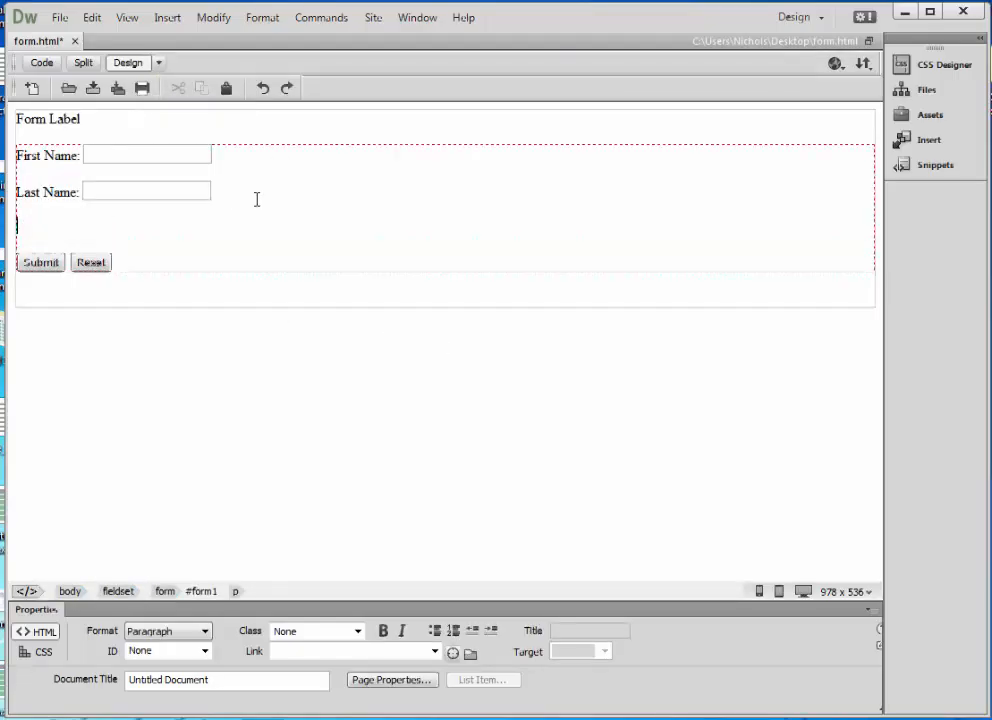
{"action": "left_click", "coordinate": [167, 17]}
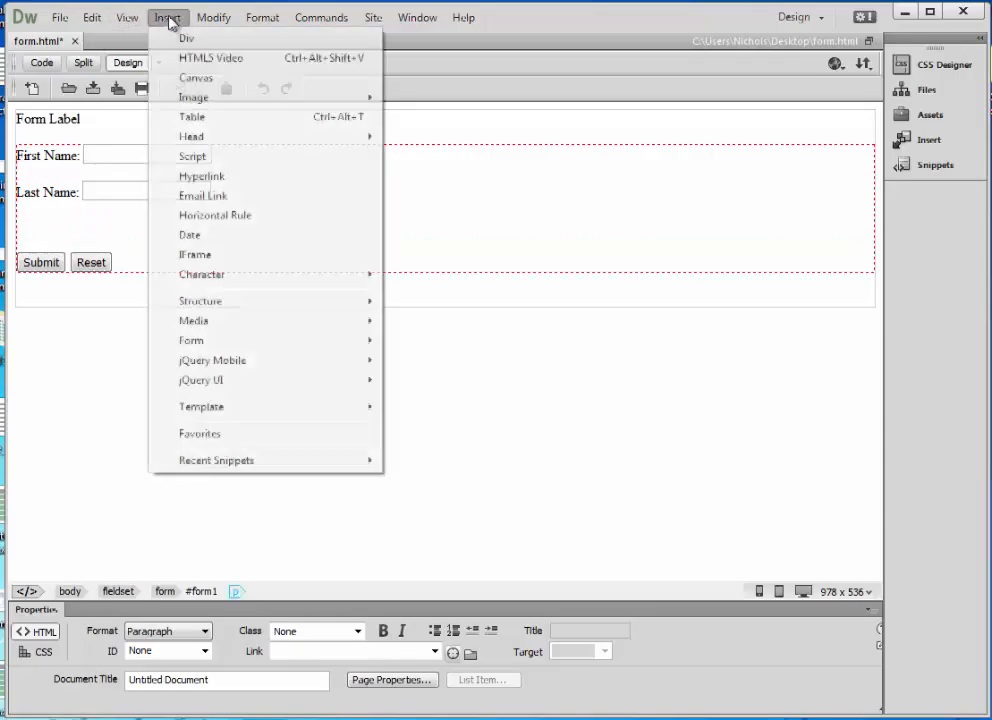
{"action": "mouse_move", "coordinate": [218, 346]}
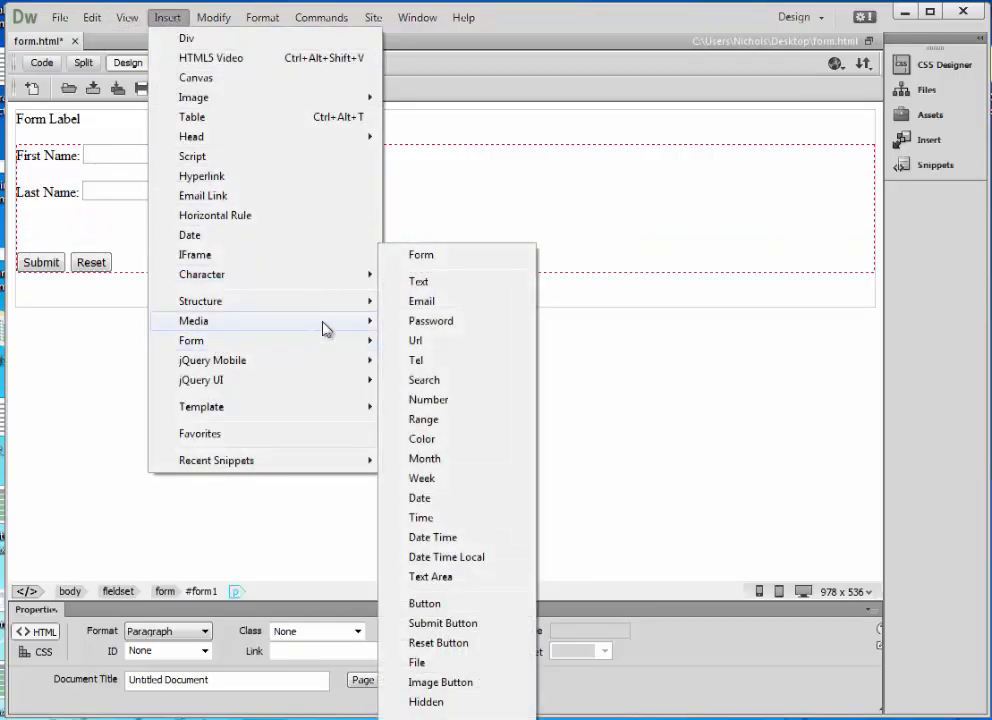
{"action": "left_click", "coordinate": [425, 301]}
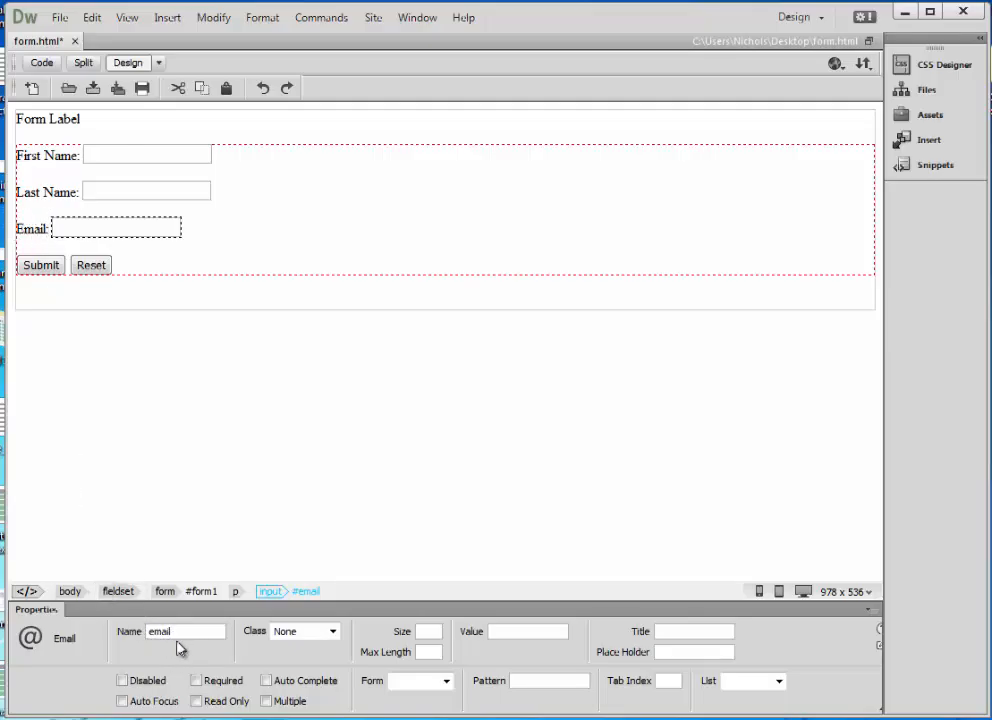
{"action": "left_click", "coordinate": [213, 360]}
Save form.html and switch the document to Live view.
{"action": "left_click", "coordinate": [60, 17]}
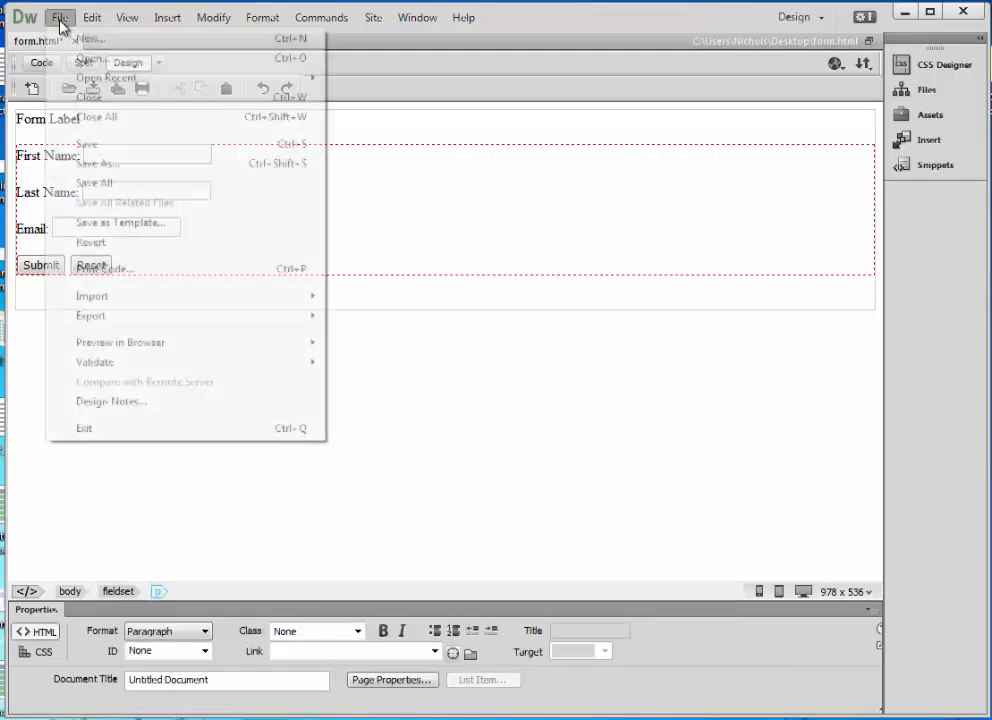
{"action": "left_click", "coordinate": [106, 145]}
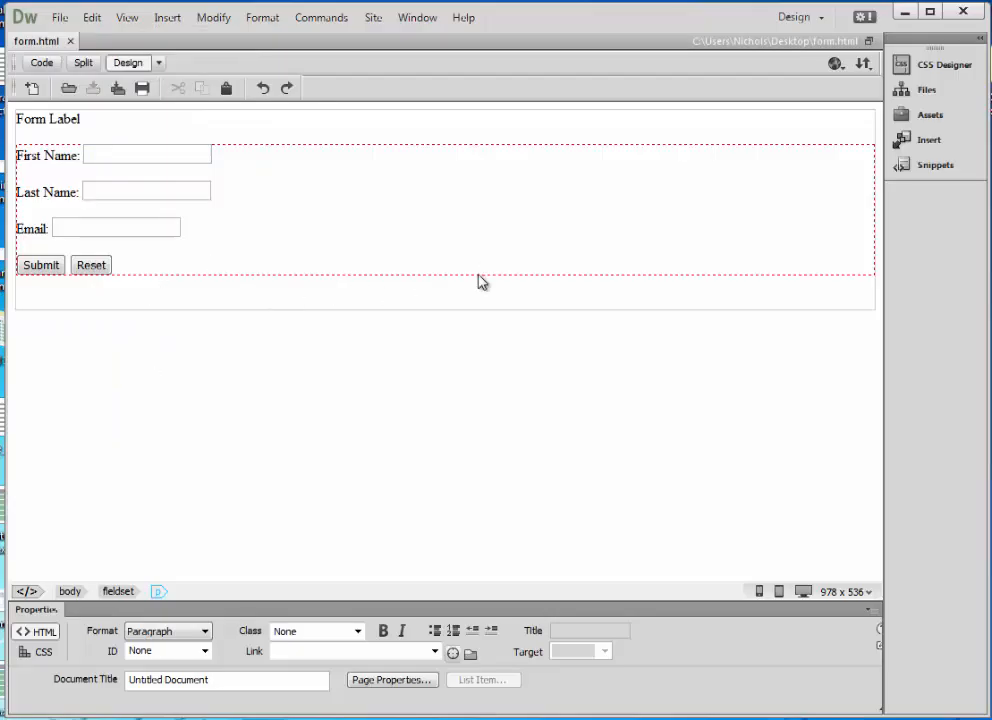
{"action": "left_click", "coordinate": [158, 62]}
{"action": "left_click", "coordinate": [186, 84]}
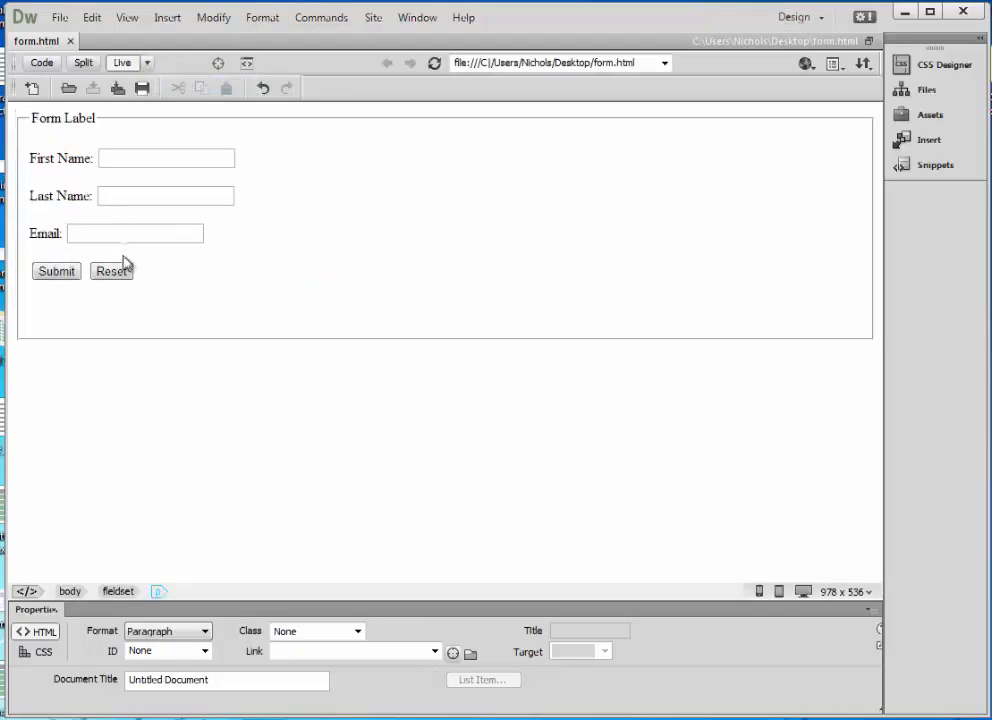
Test the First Name, Last Name and Email fields live, then bring PuTTY into view.
{"action": "left_click", "coordinate": [115, 157]}
{"action": "left_click", "coordinate": [131, 199]}
{"action": "left_click", "coordinate": [116, 230]}
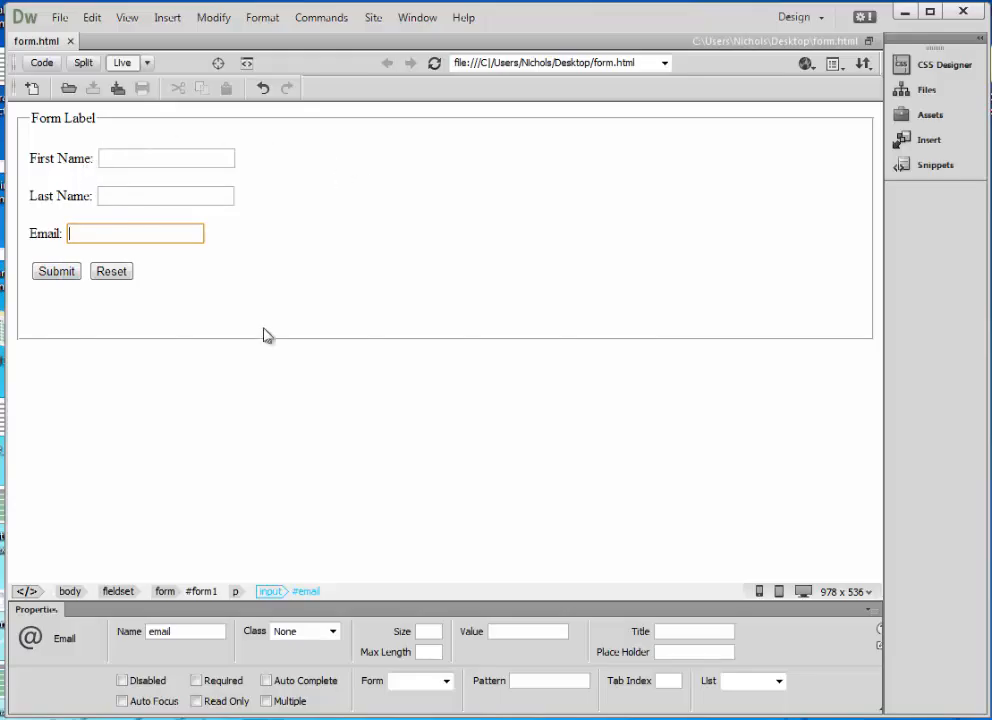
{"action": "left_click", "coordinate": [199, 591]}
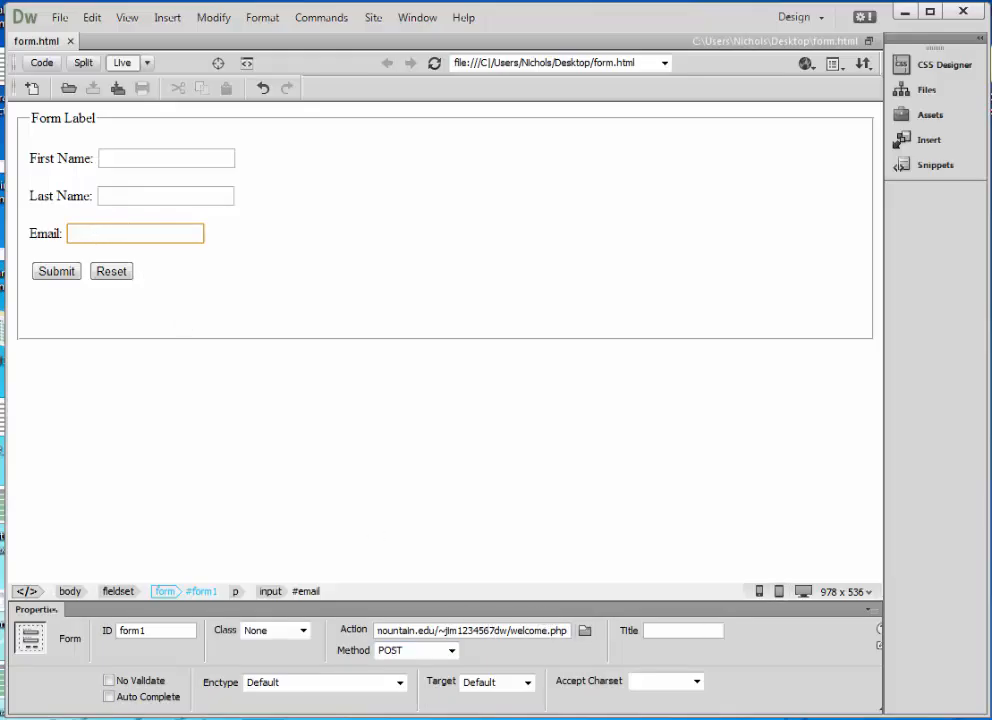
{"action": "left_click_drag", "start_coordinate": [991, 719], "coordinate": [447, 312]}
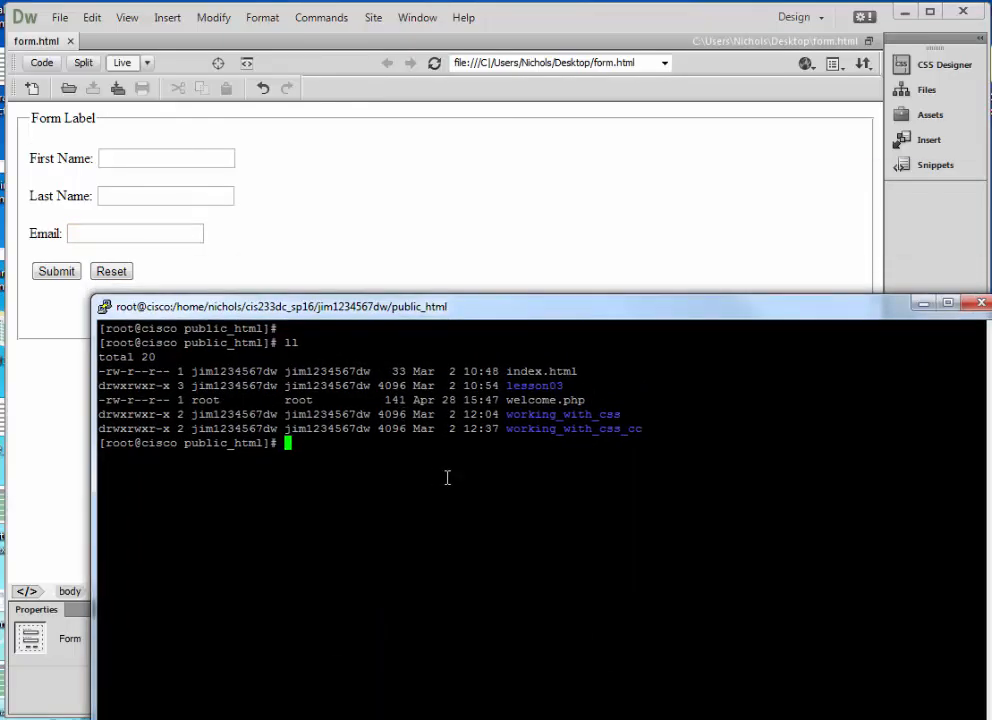
Run cat welcome.php in the PuTTY terminal to print the file.
{"action": "left_click_drag", "start_coordinate": [591, 399], "coordinate": [506, 400]}
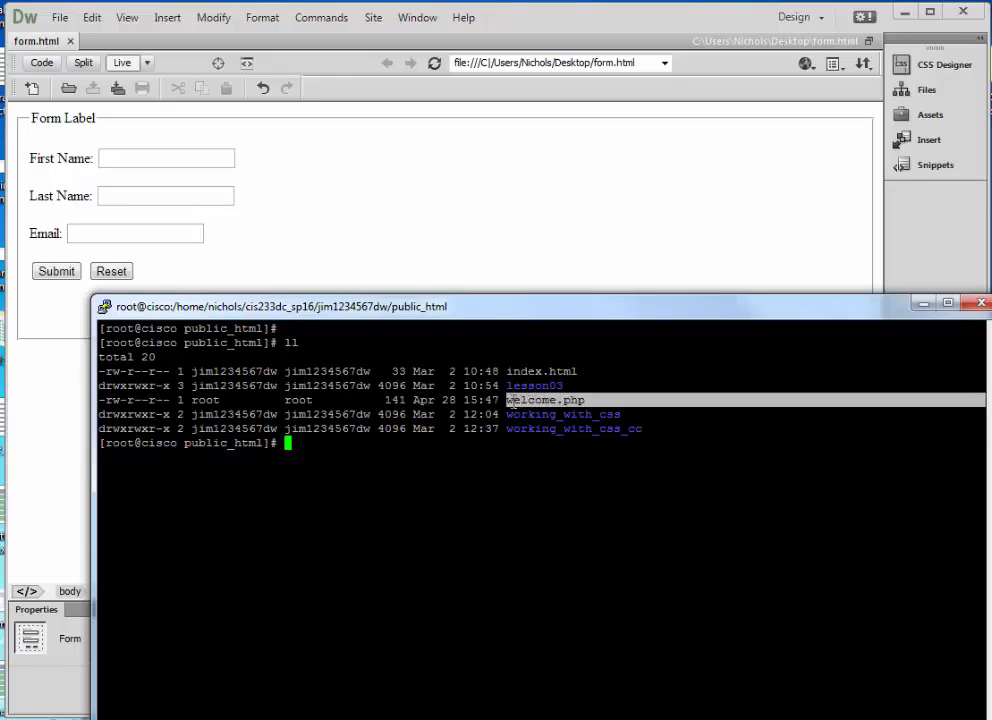
{"action": "left_click", "coordinate": [514, 443]}
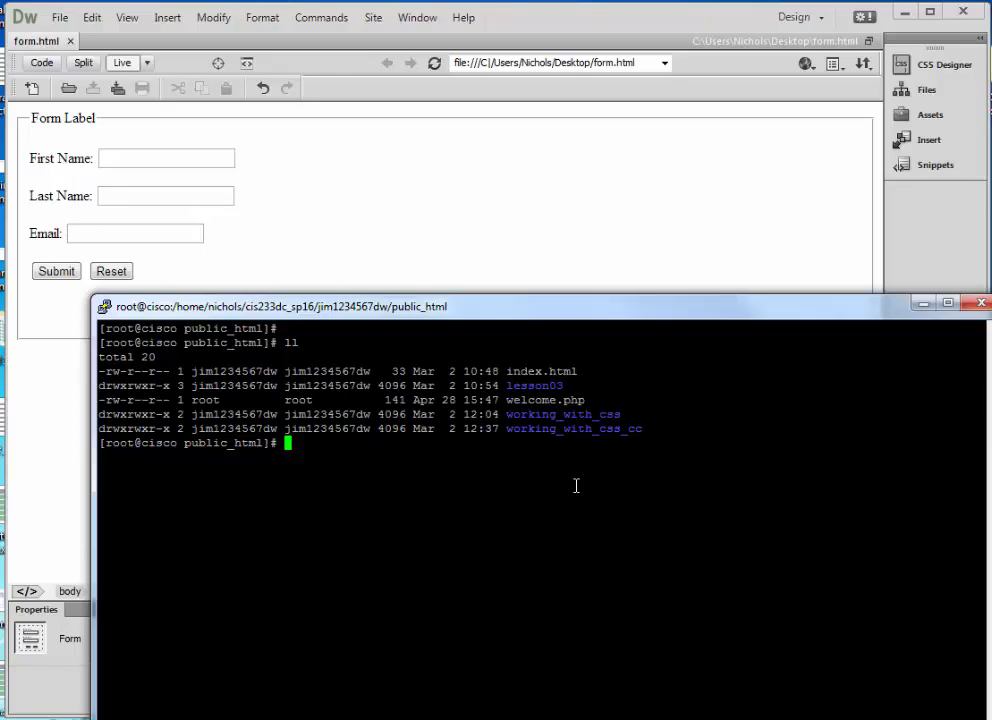
{"action": "type", "text": "cat welcome.php"}
{"action": "key", "text": "Return"}
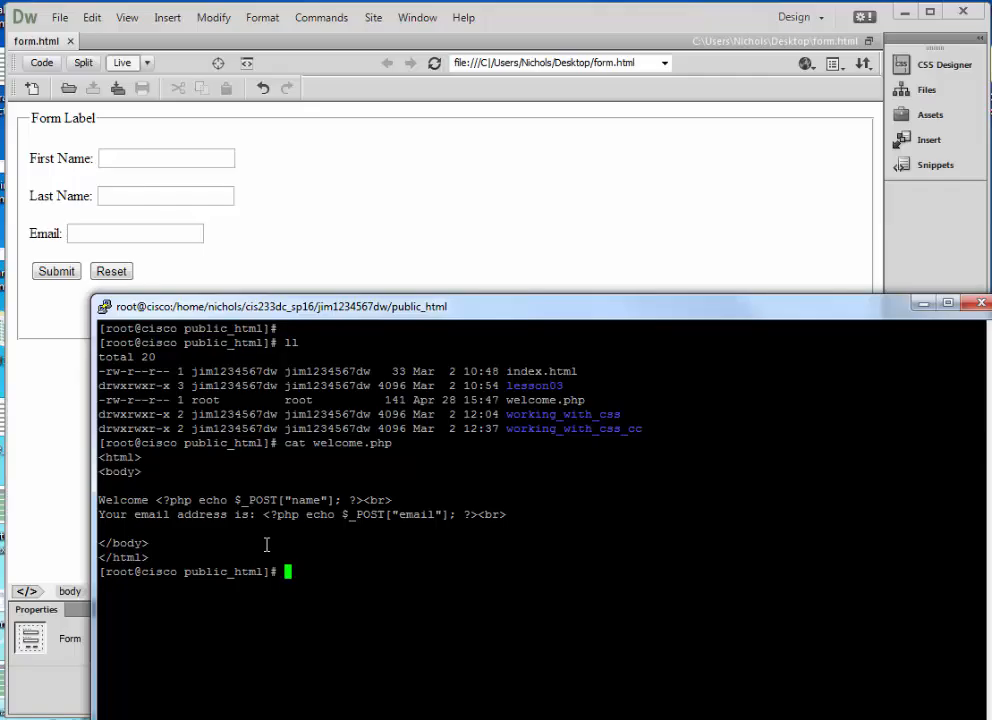
{"action": "left_click_drag", "start_coordinate": [149, 500], "coordinate": [100, 506]}
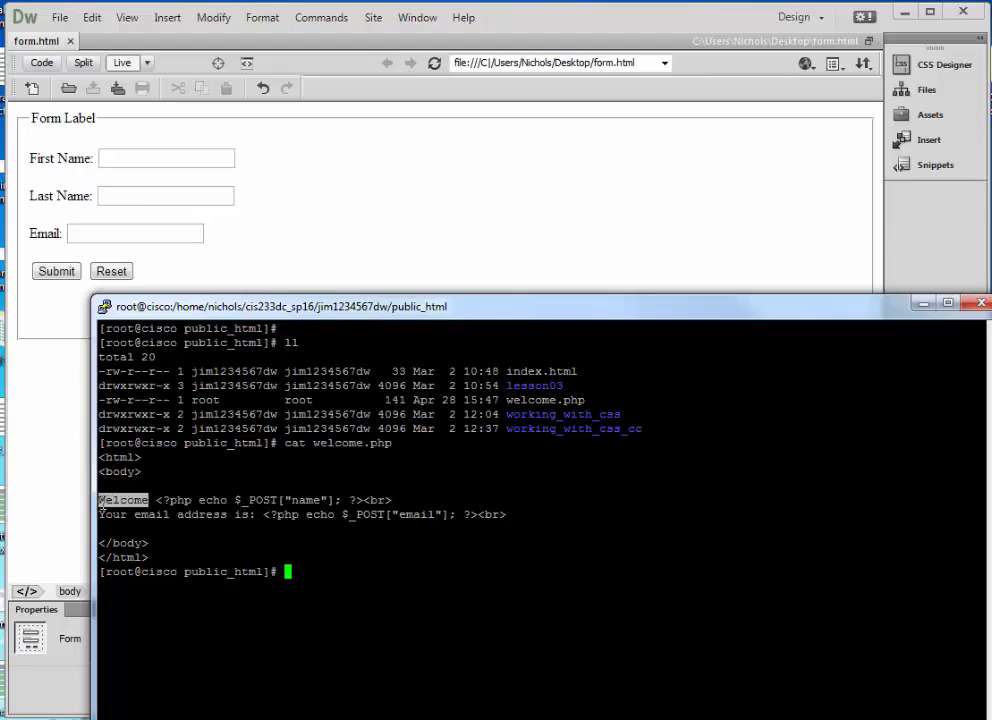
{"action": "left_click", "coordinate": [160, 522]}
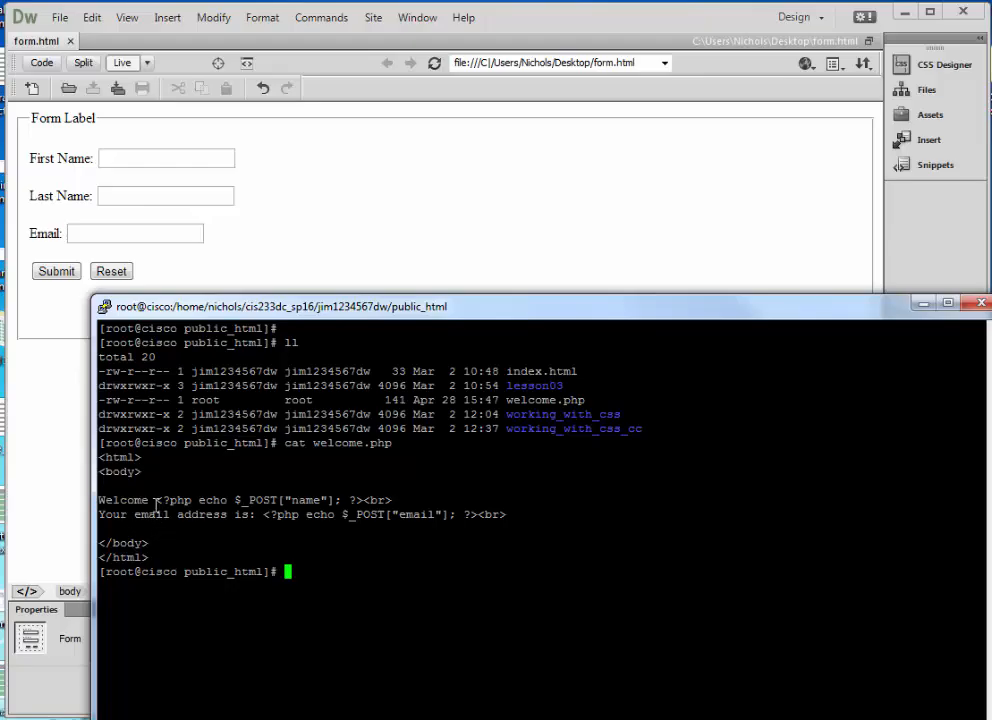
{"action": "triple_click", "coordinate": [147, 457]}
{"action": "triple_click", "coordinate": [146, 471]}
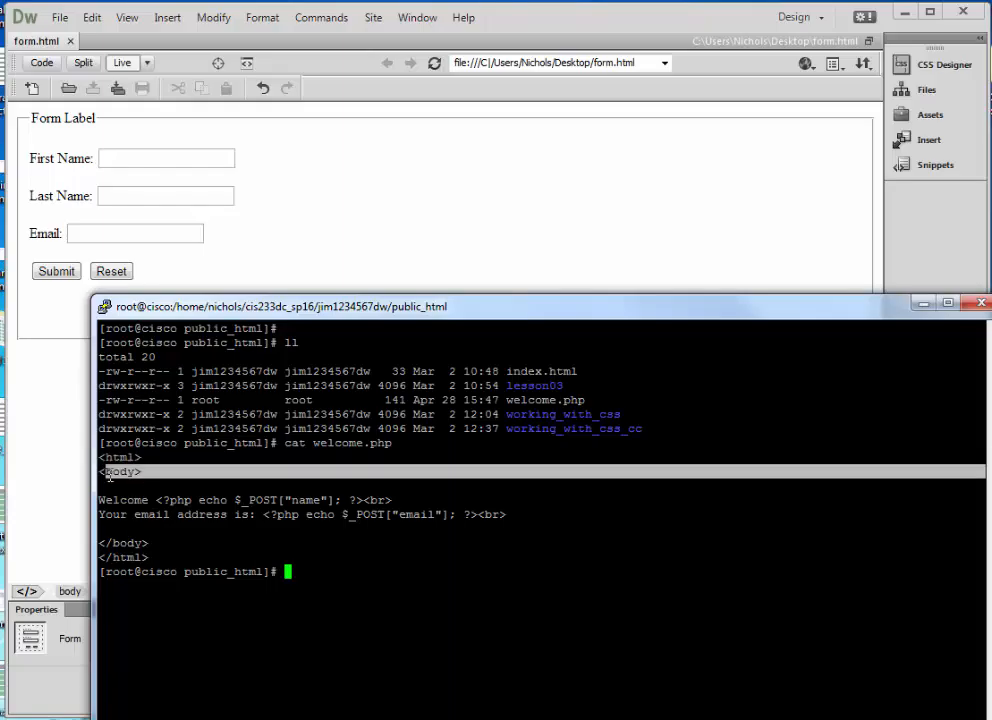
{"action": "triple_click", "coordinate": [148, 543]}
{"action": "triple_click", "coordinate": [148, 557]}
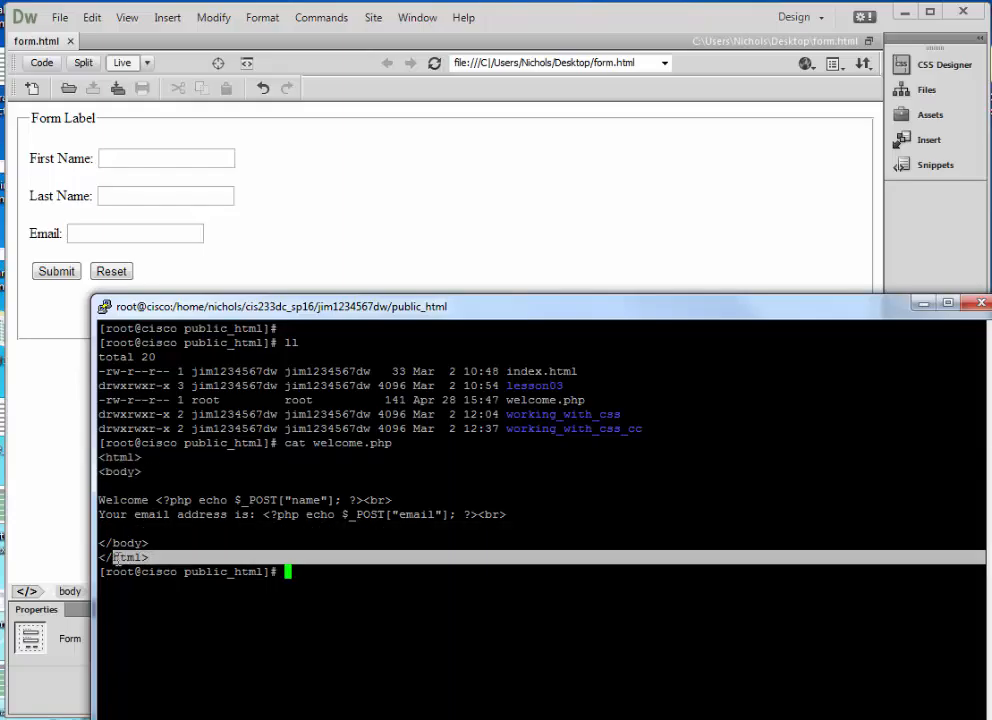
{"action": "left_click", "coordinate": [193, 538]}
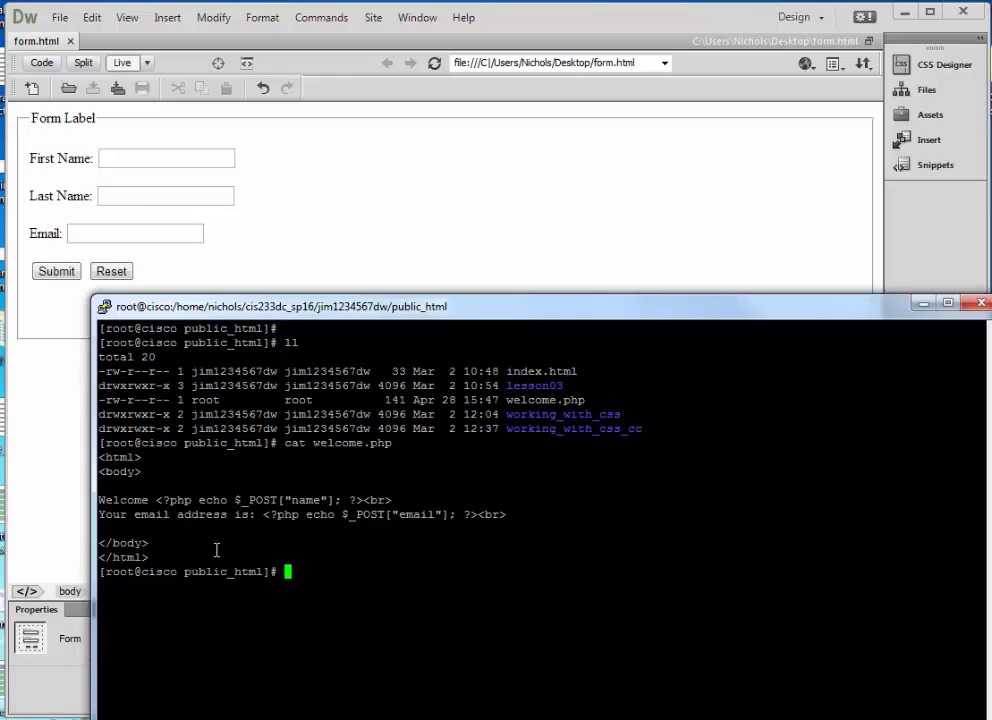
{"action": "left_click_drag", "start_coordinate": [156, 500], "coordinate": [364, 501]}
{"action": "left_click", "coordinate": [163, 520]}
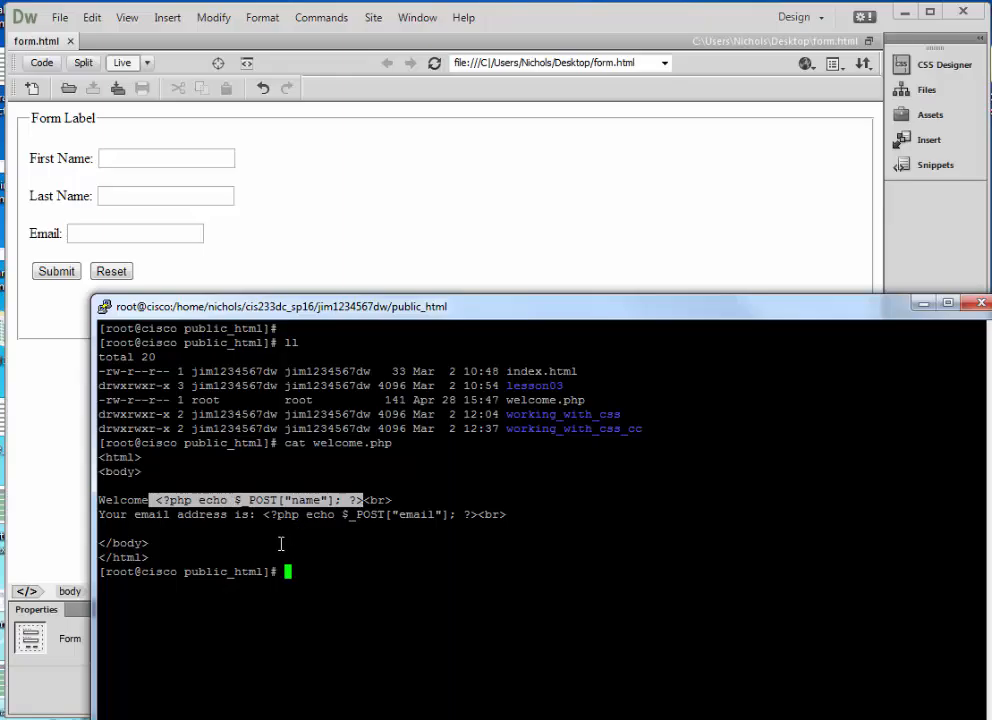
{"action": "left_click_drag", "start_coordinate": [196, 500], "coordinate": [165, 499]}
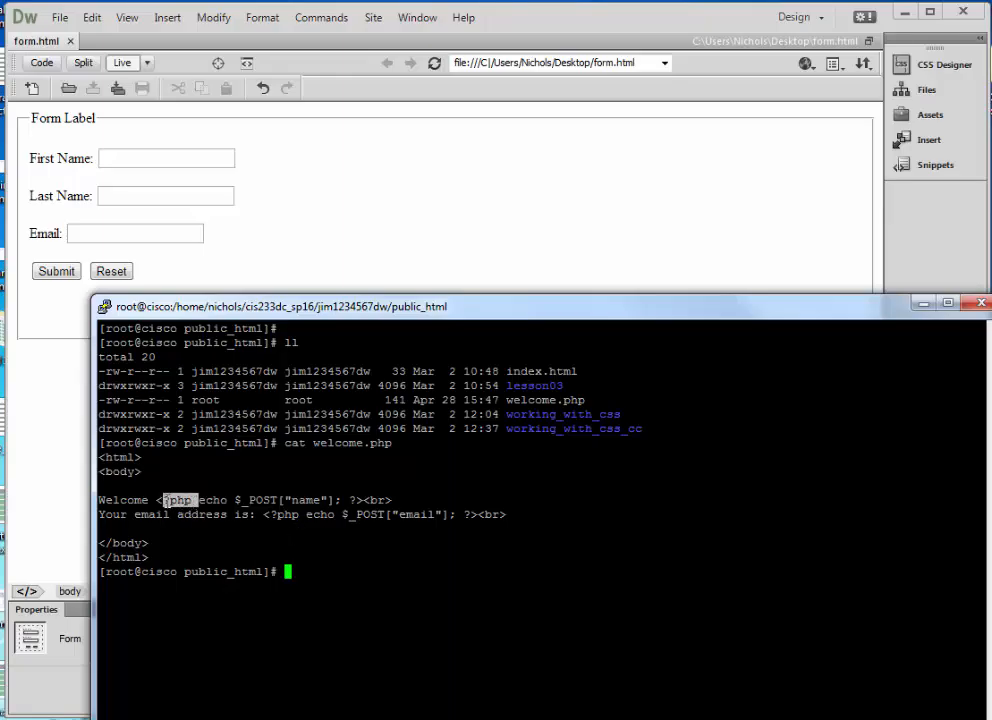
{"action": "left_click_drag", "start_coordinate": [349, 500], "coordinate": [357, 505]}
{"action": "left_click_drag", "start_coordinate": [192, 500], "coordinate": [155, 500]}
{"action": "left_click_drag", "start_coordinate": [350, 500], "coordinate": [358, 507]}
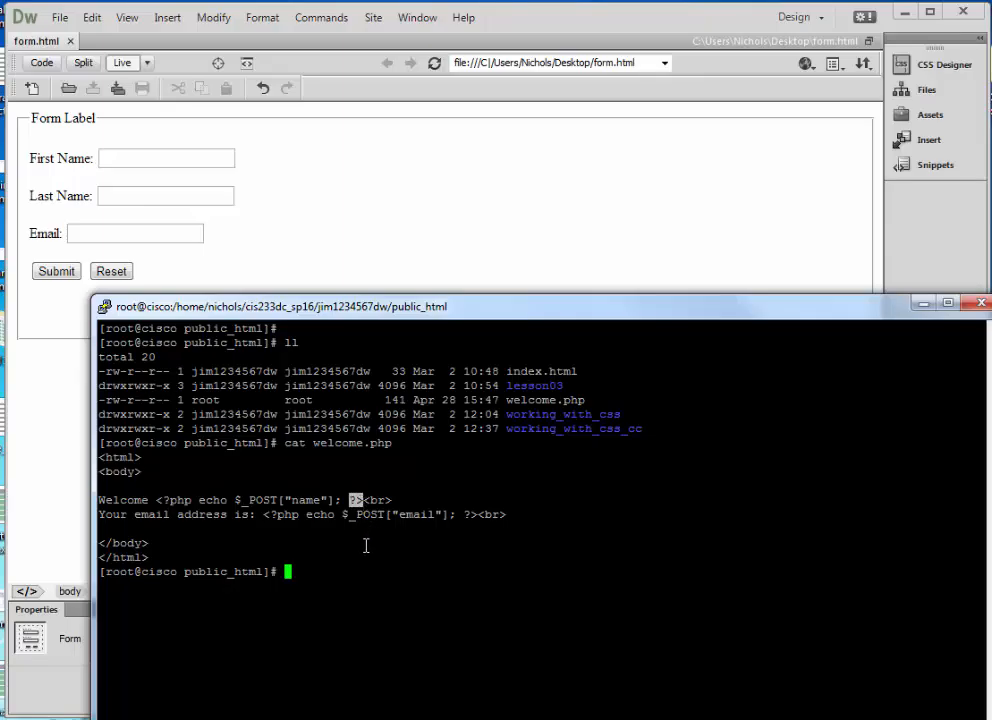
{"action": "mouse_move", "coordinate": [212, 500]}
{"action": "left_mouse_down"}
{"action": "mouse_move", "coordinate": [222, 503]}
{"action": "mouse_move", "coordinate": [205, 503]}
{"action": "left_mouse_up"}
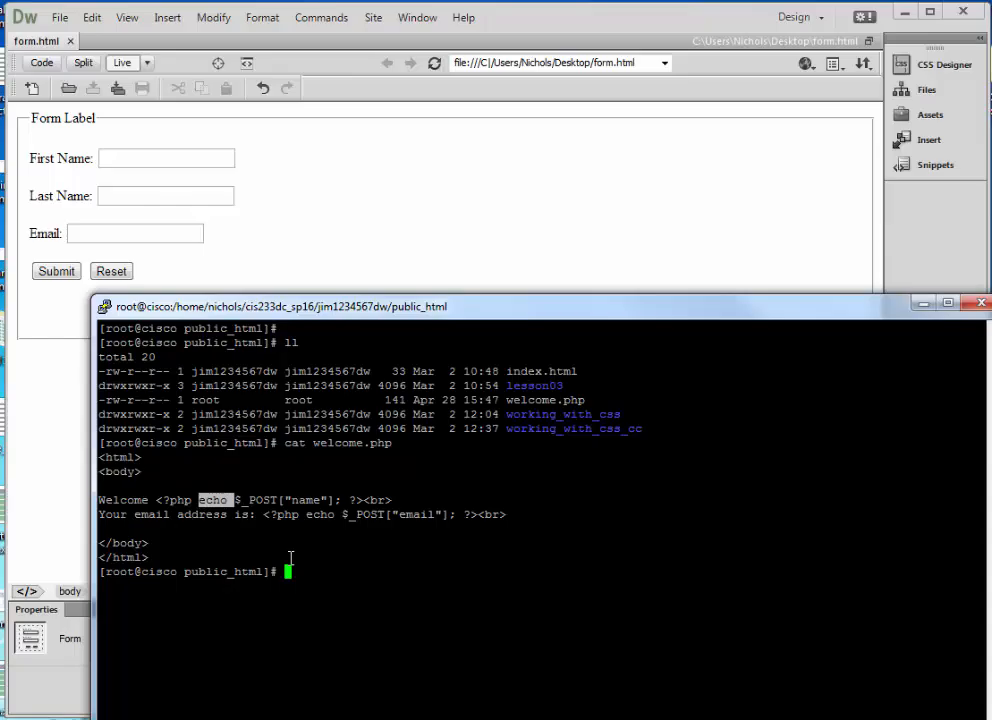
{"action": "left_click", "coordinate": [251, 514]}
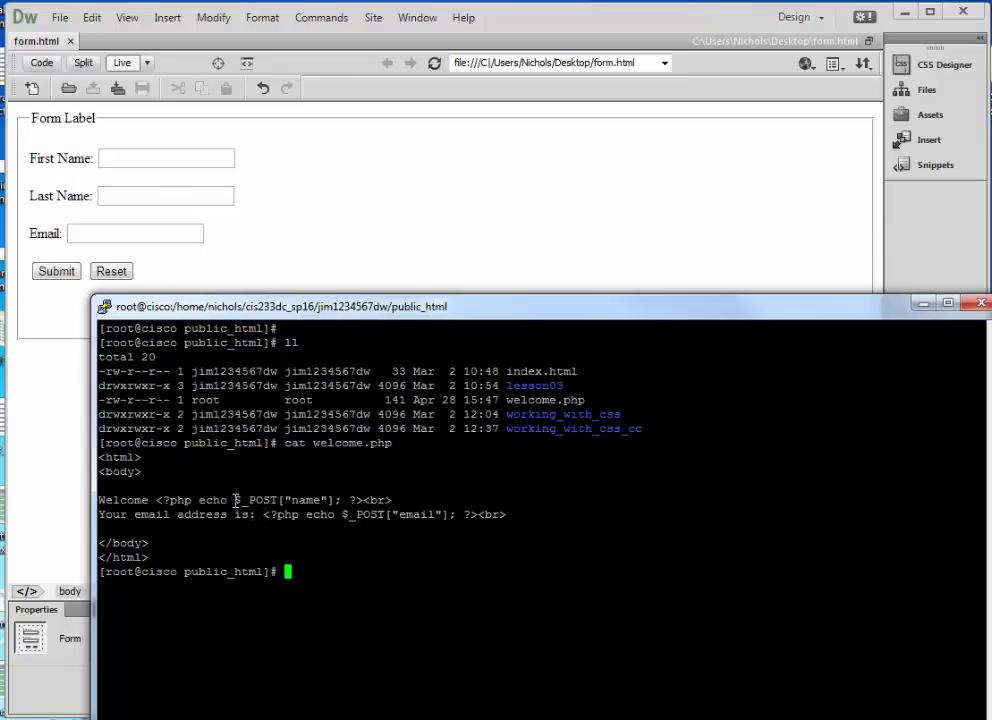
{"action": "left_click_drag", "start_coordinate": [236, 500], "coordinate": [340, 507]}
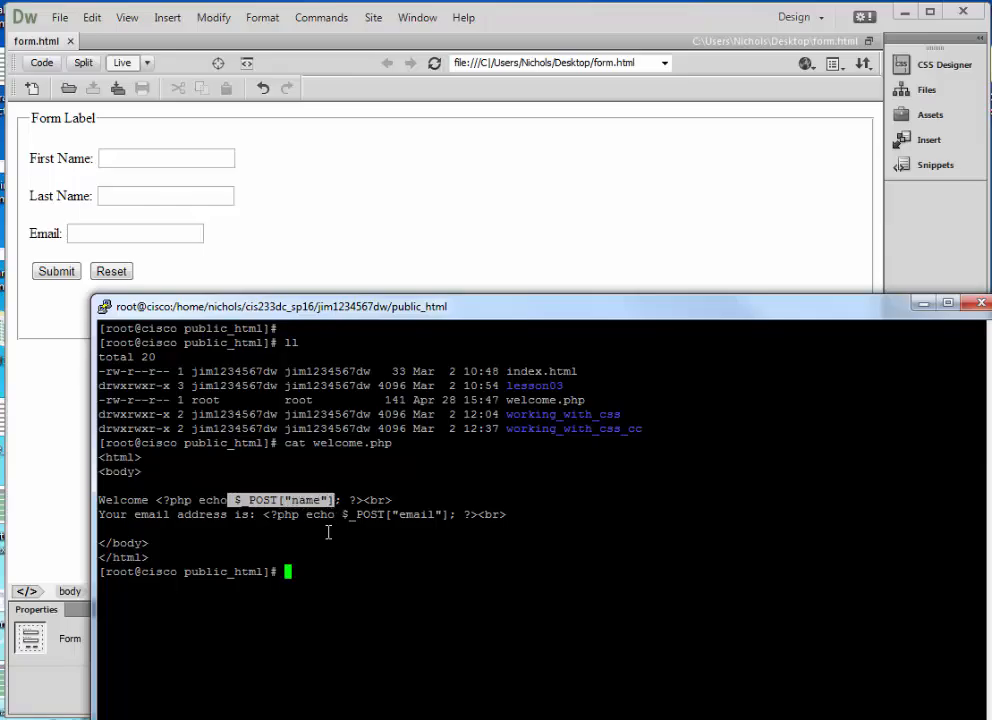
{"action": "left_click_drag", "start_coordinate": [394, 502], "coordinate": [368, 502]}
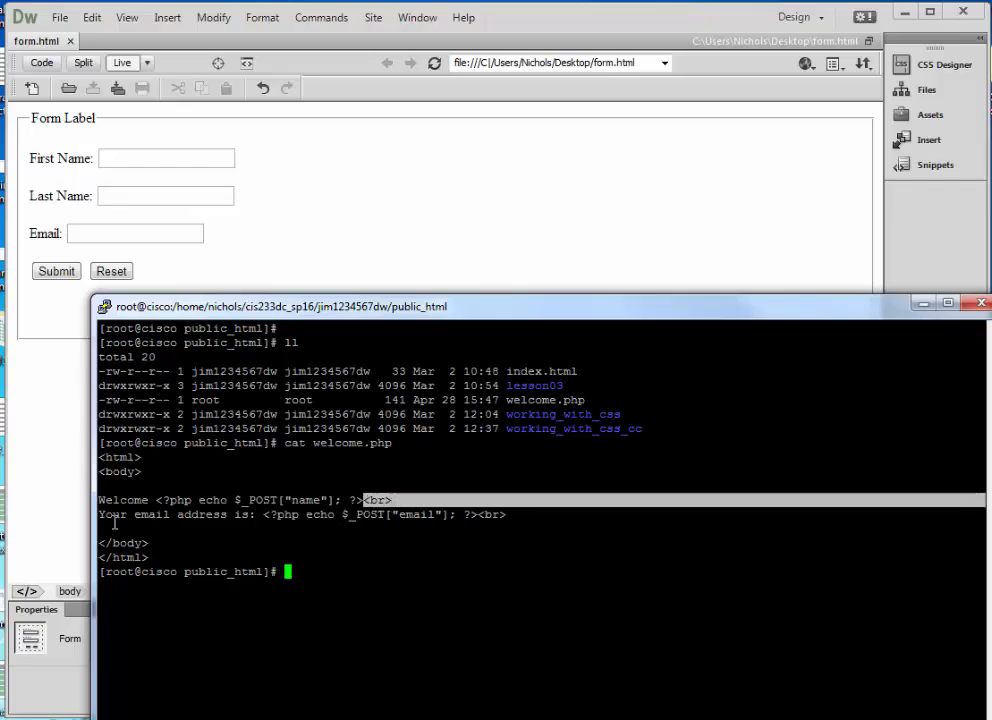
{"action": "left_click_drag", "start_coordinate": [100, 515], "coordinate": [268, 519]}
{"action": "left_click", "coordinate": [286, 523]}
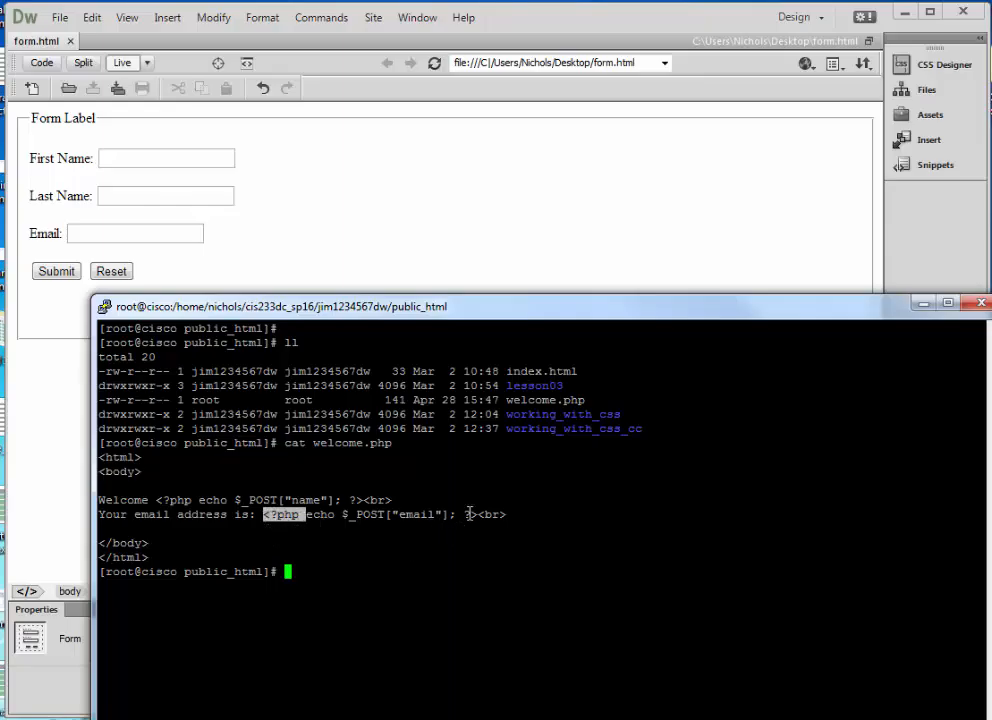
{"action": "left_click_drag", "start_coordinate": [457, 516], "coordinate": [470, 517]}
{"action": "left_click", "coordinate": [441, 538]}
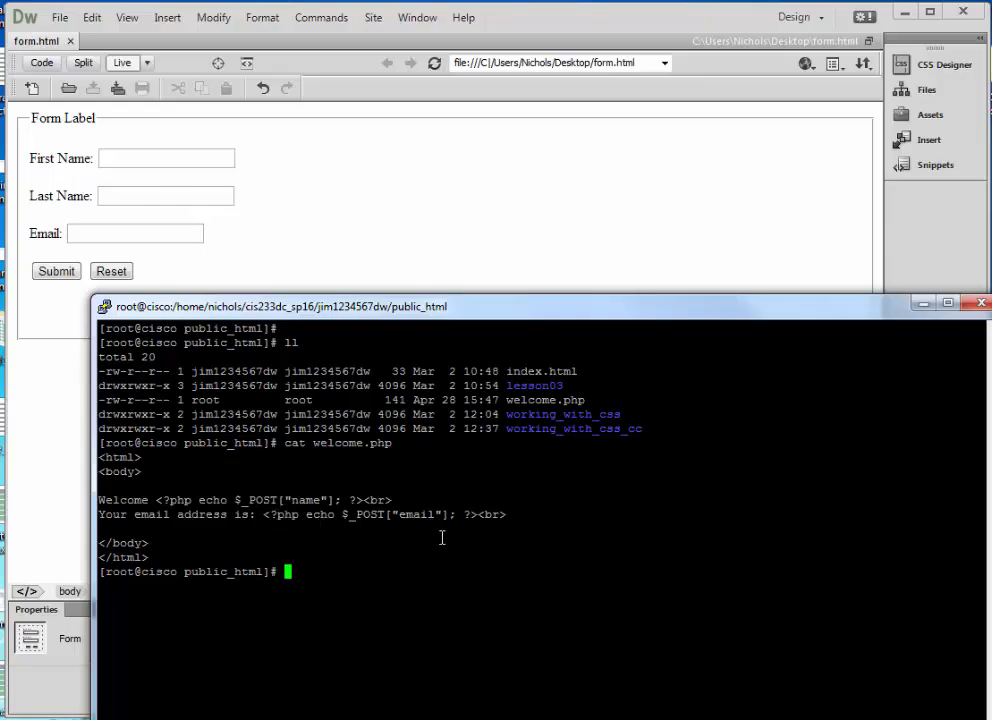
{"action": "double_click", "coordinate": [310, 517]}
{"action": "left_click_drag", "start_coordinate": [335, 516], "coordinate": [447, 516]}
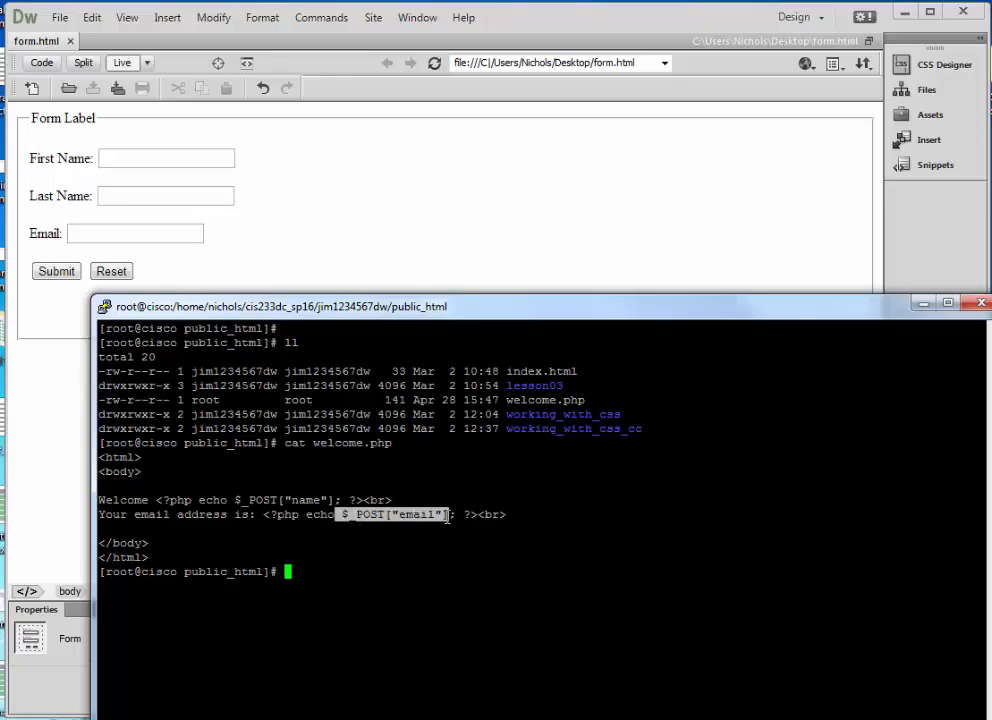
{"action": "left_click", "coordinate": [518, 524]}
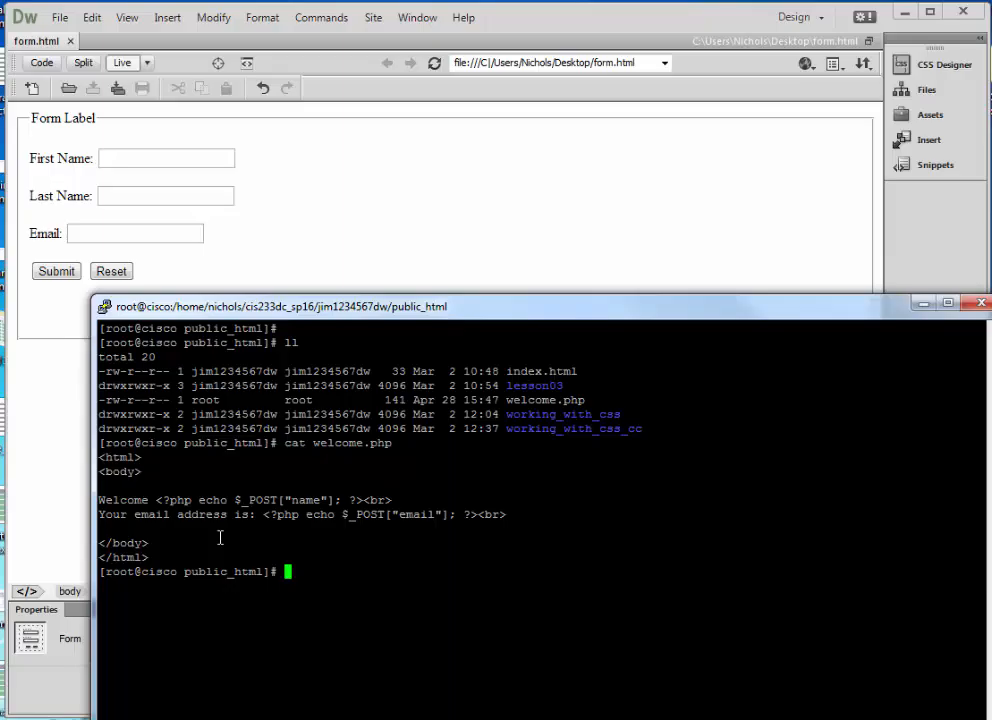
{"action": "double_click", "coordinate": [305, 500]}
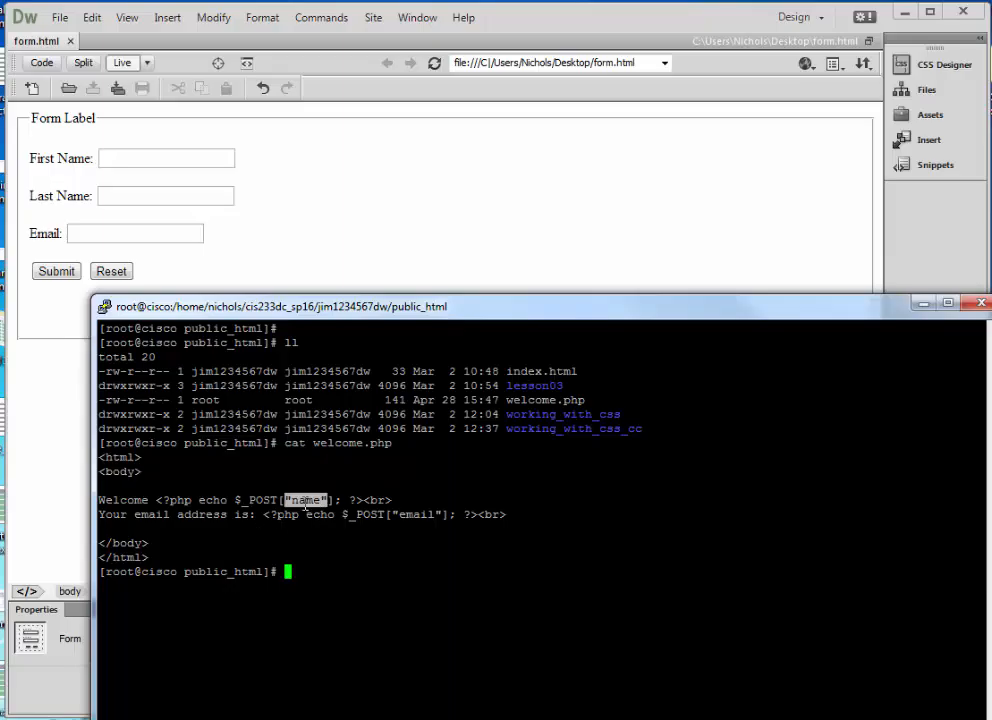
{"action": "double_click", "coordinate": [428, 515]}
{"action": "left_click", "coordinate": [405, 573]}
{"action": "left_click_drag", "start_coordinate": [314, 314], "coordinate": [990, 520]}
Switch to Design view and confirm in Code view that First Name is named name.
{"action": "left_click", "coordinate": [240, 230]}
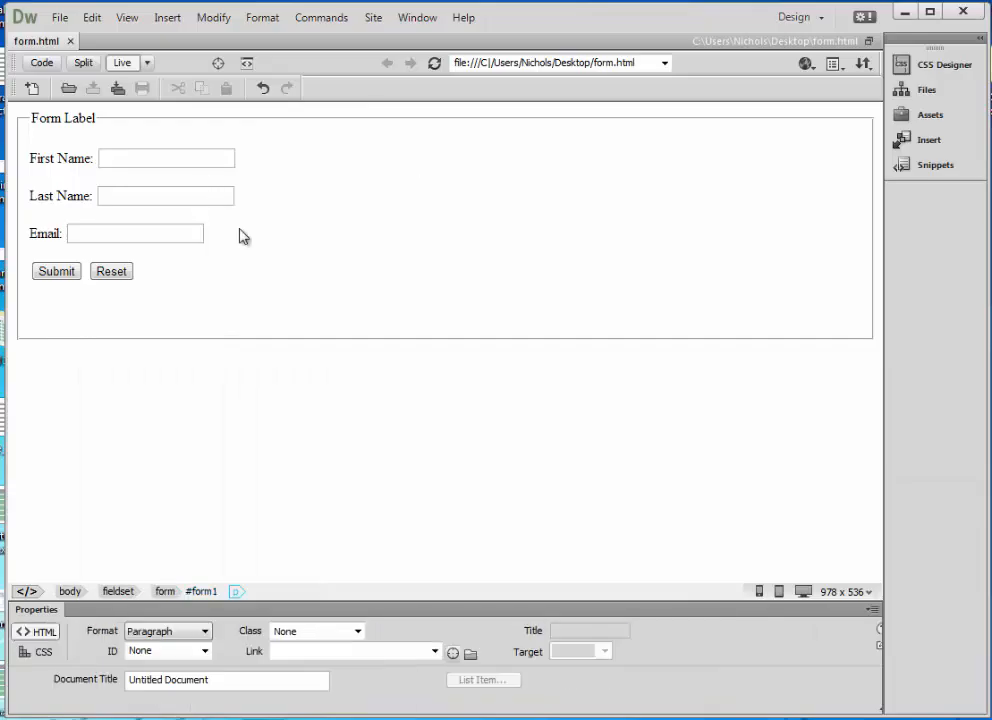
{"action": "left_click", "coordinate": [148, 63]}
{"action": "left_click", "coordinate": [178, 104]}
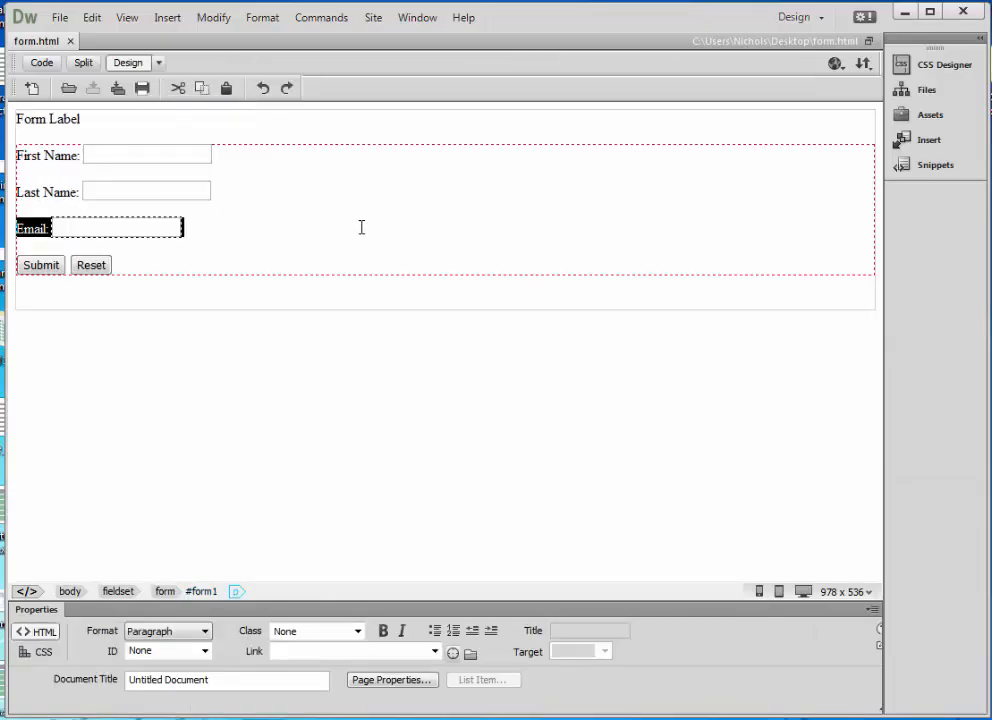
{"action": "left_click", "coordinate": [140, 161]}
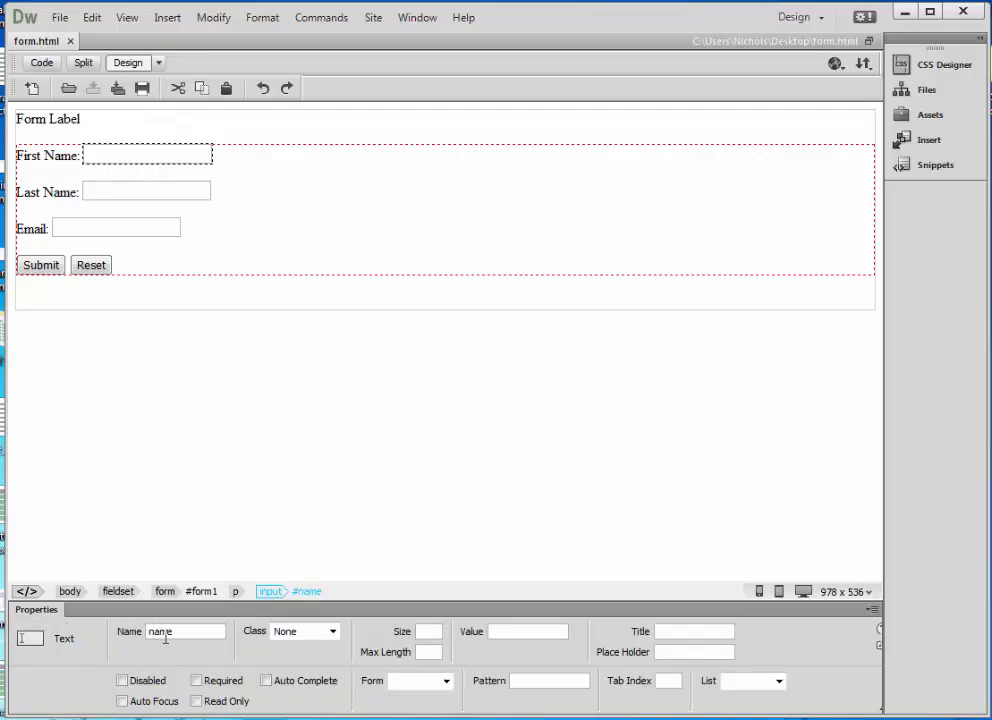
{"action": "left_click", "coordinate": [41, 62]}
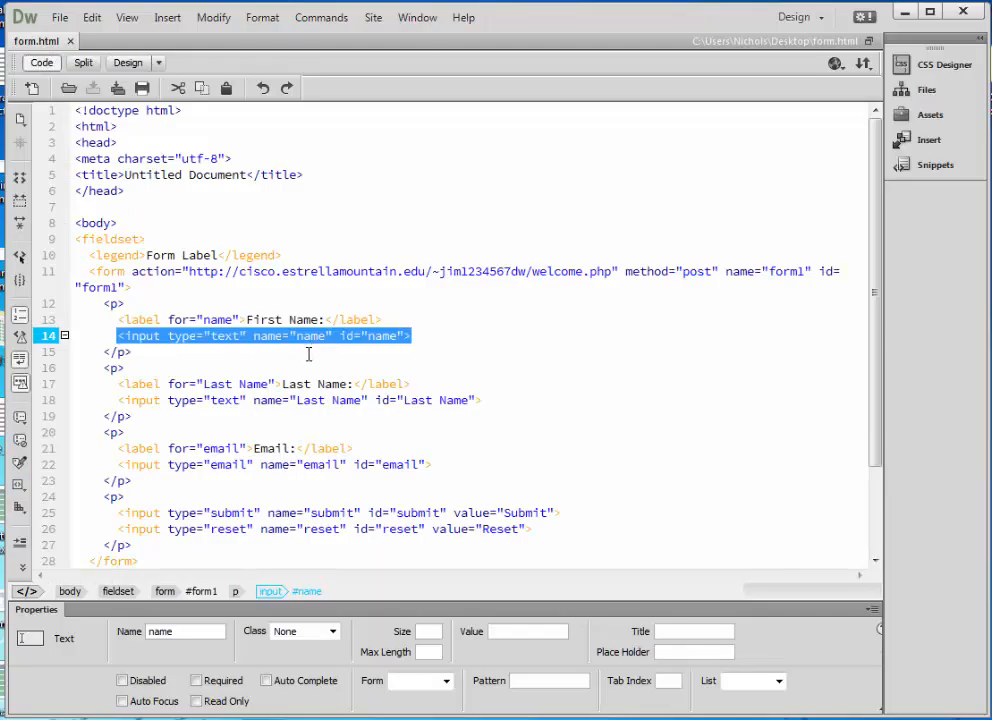
{"action": "left_click", "coordinate": [118, 62]}
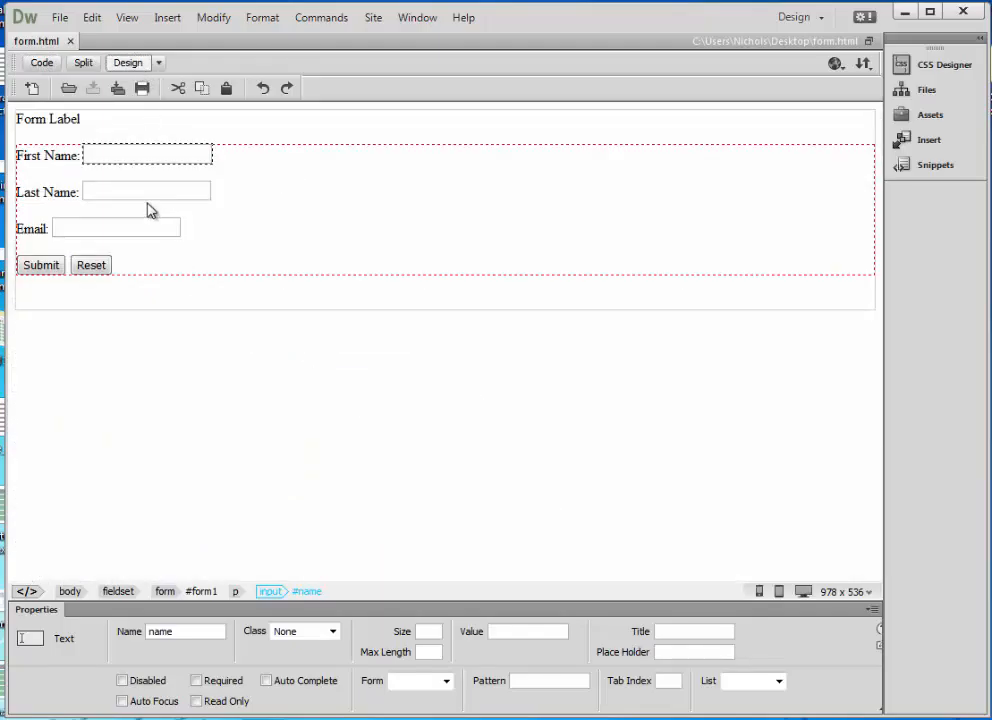
Confirm the Email field is named email, move PuTTY aside, and return to Design view.
{"action": "left_click", "coordinate": [120, 232]}
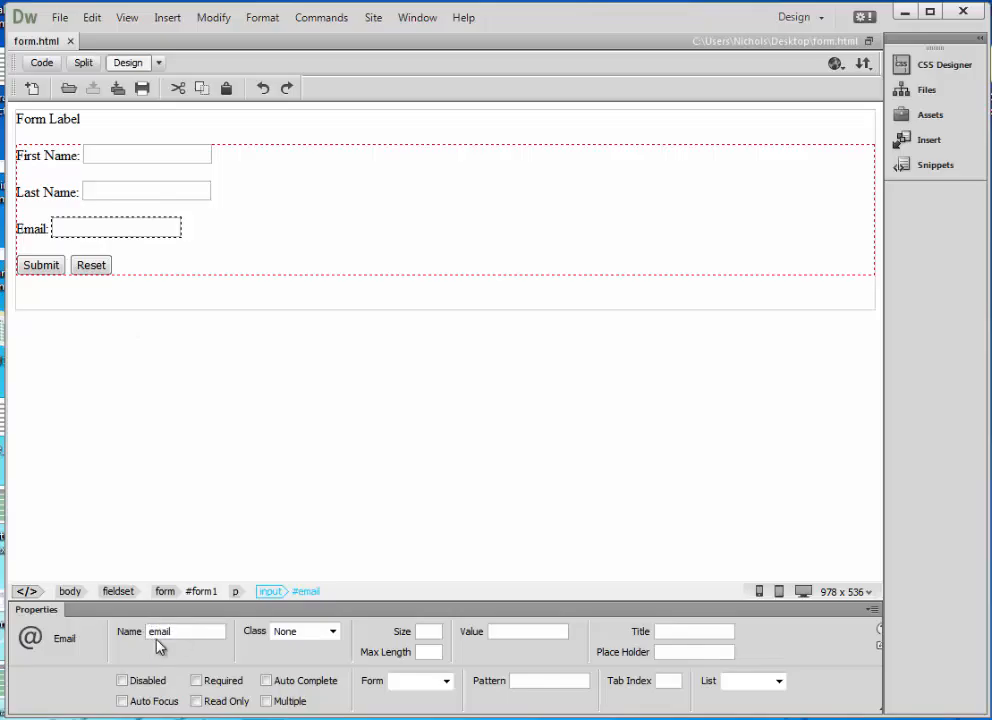
{"action": "left_click", "coordinate": [40, 62]}
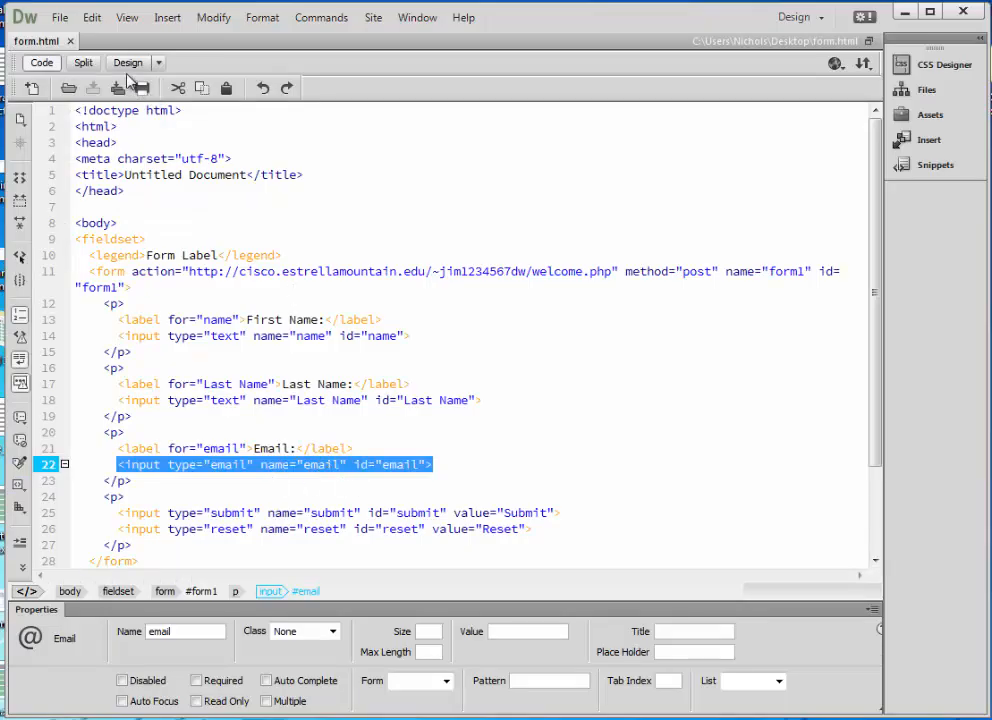
{"action": "left_click_drag", "start_coordinate": [990, 188], "coordinate": [194, 146]}
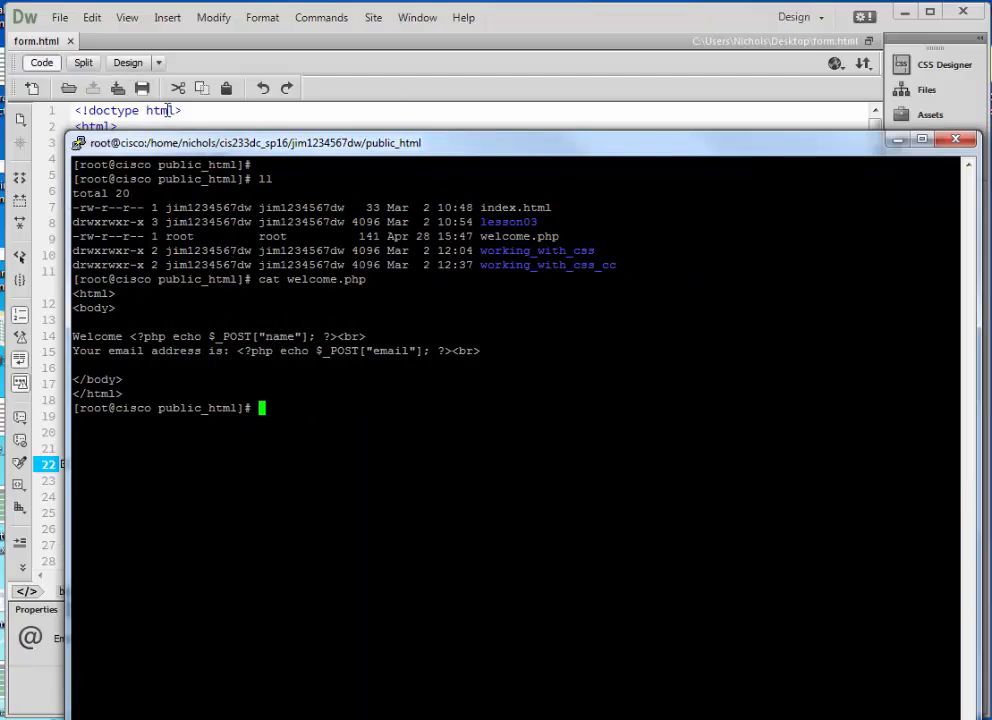
{"action": "left_click_drag", "start_coordinate": [196, 147], "coordinate": [211, 148]}
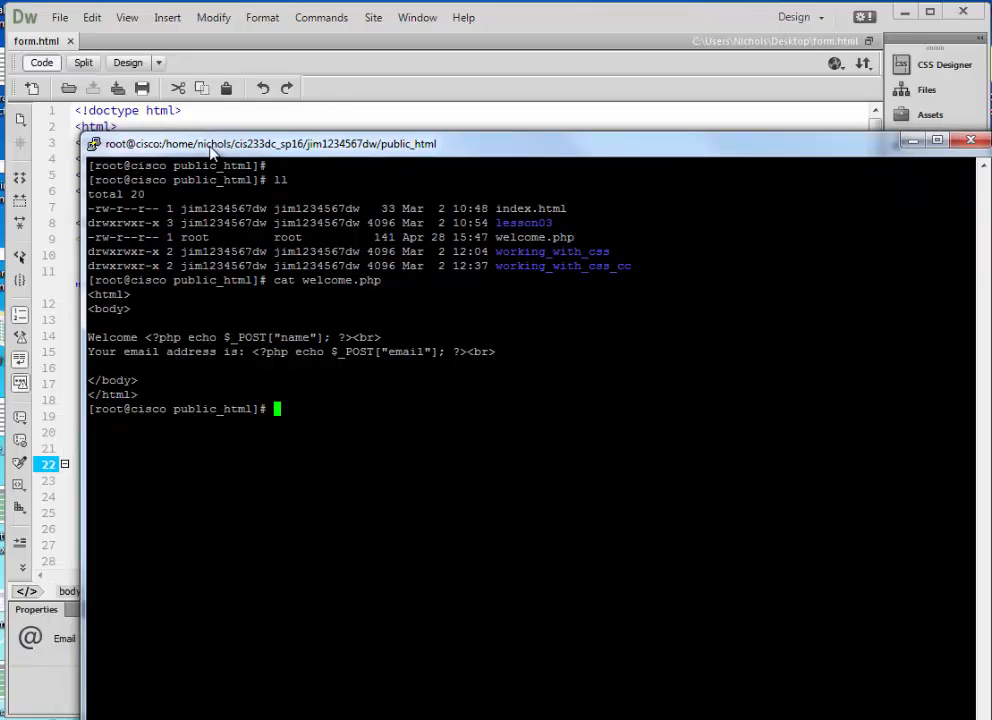
{"action": "left_click_drag", "start_coordinate": [211, 150], "coordinate": [990, 276]}
{"action": "left_click", "coordinate": [394, 418]}
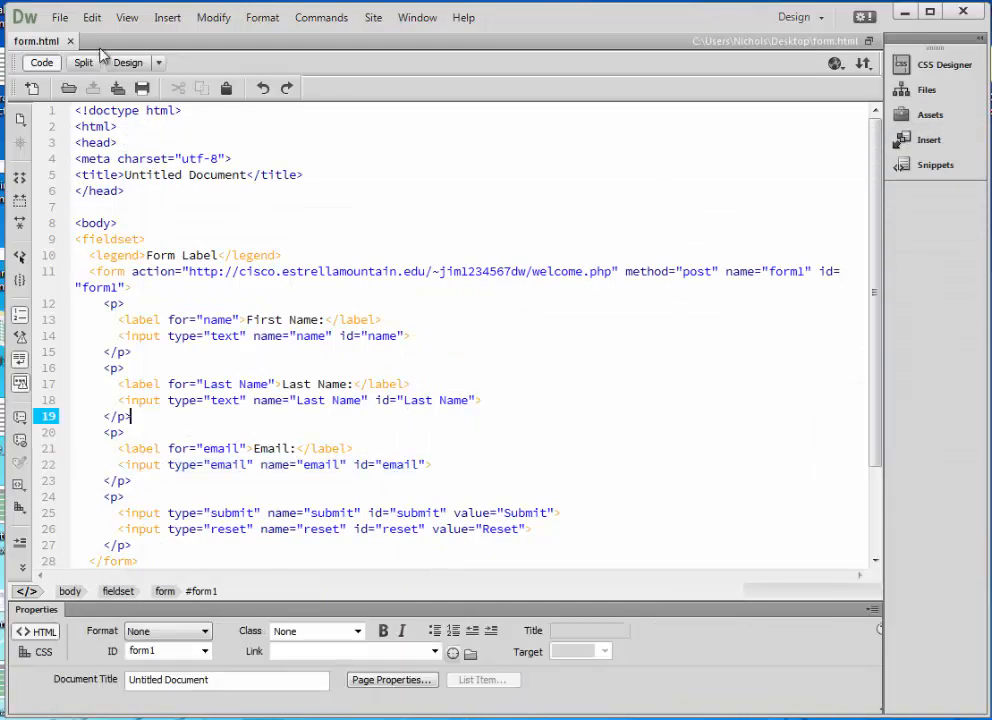
{"action": "left_click", "coordinate": [128, 63]}
{"action": "left_click", "coordinate": [836, 64]}
Preview form.html in Google Chrome.
{"action": "left_click", "coordinate": [866, 108]}
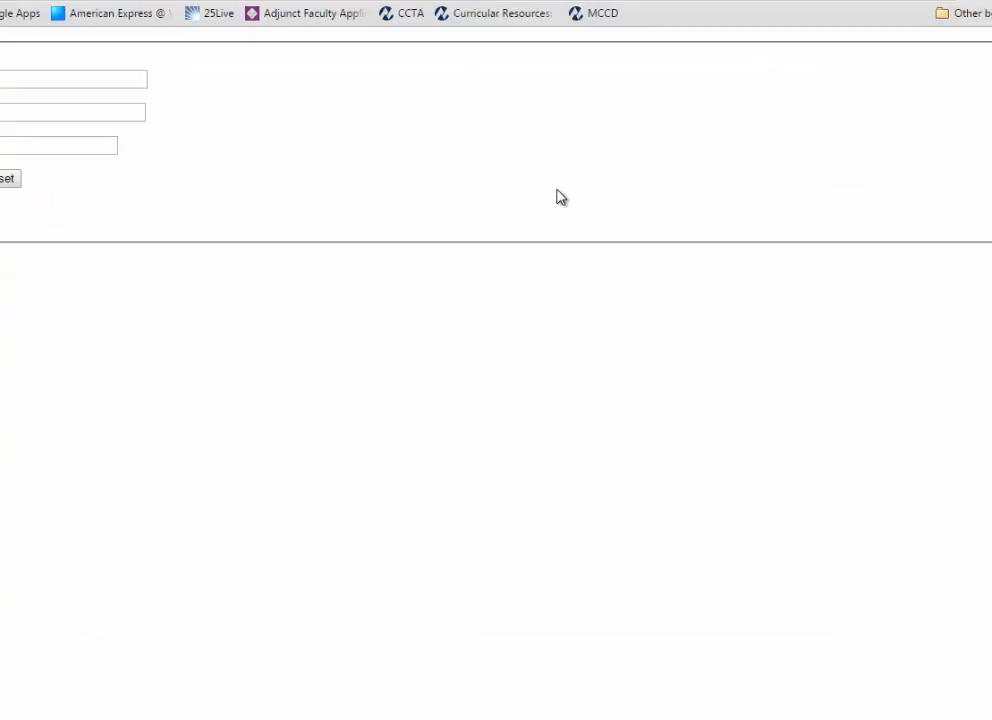
{"action": "left_click", "coordinate": [99, 80]}
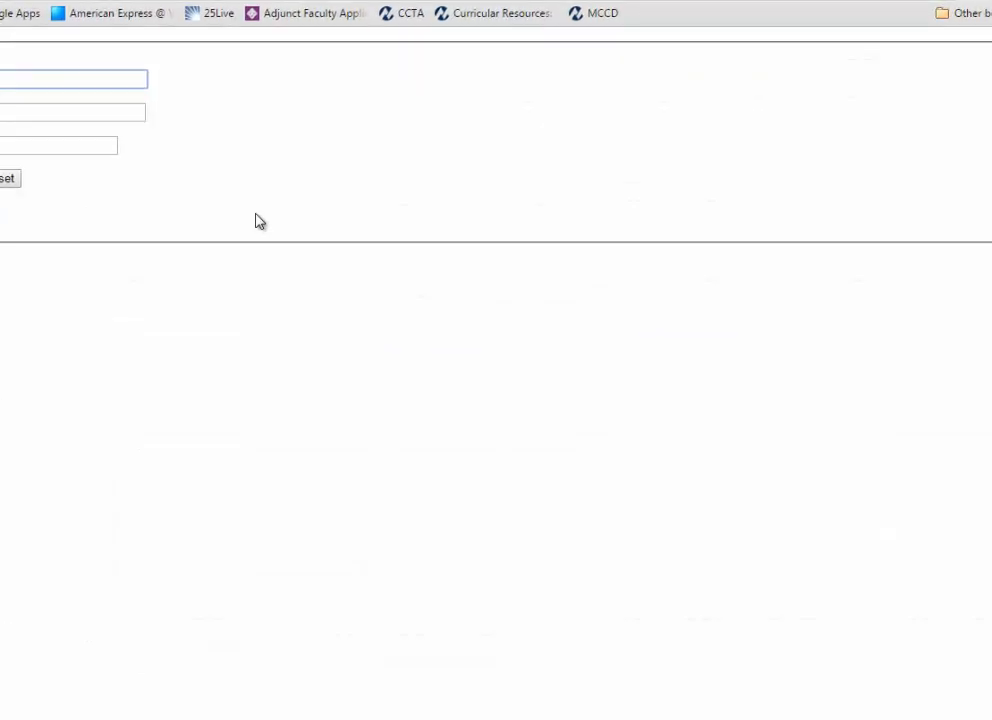
{"action": "left_click_drag", "start_coordinate": [312, 204], "coordinate": [337, 31]}
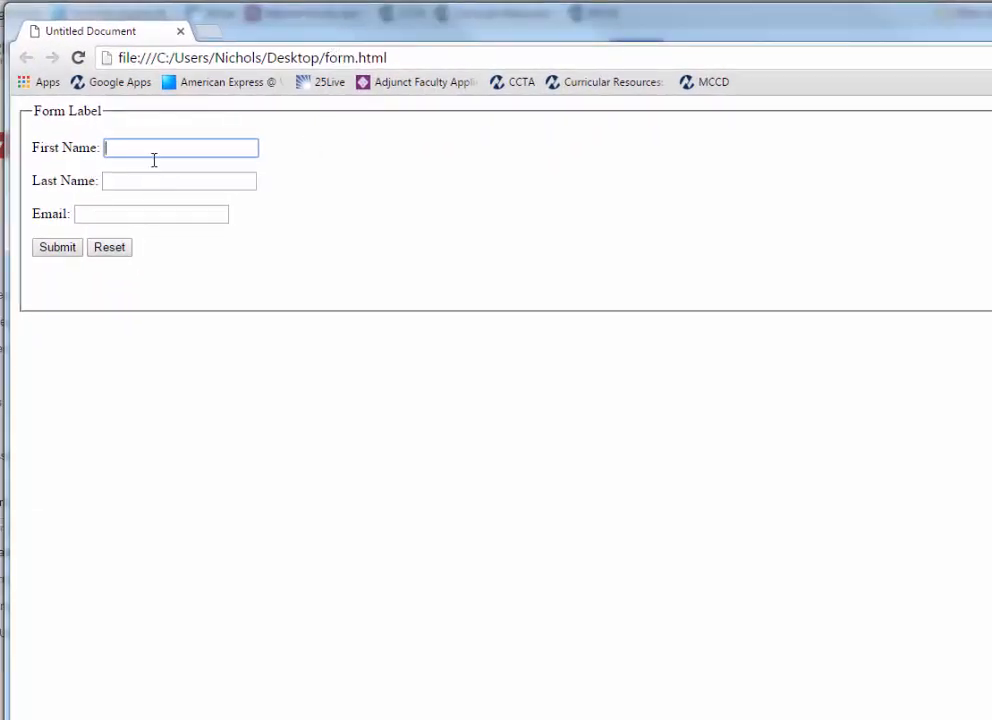
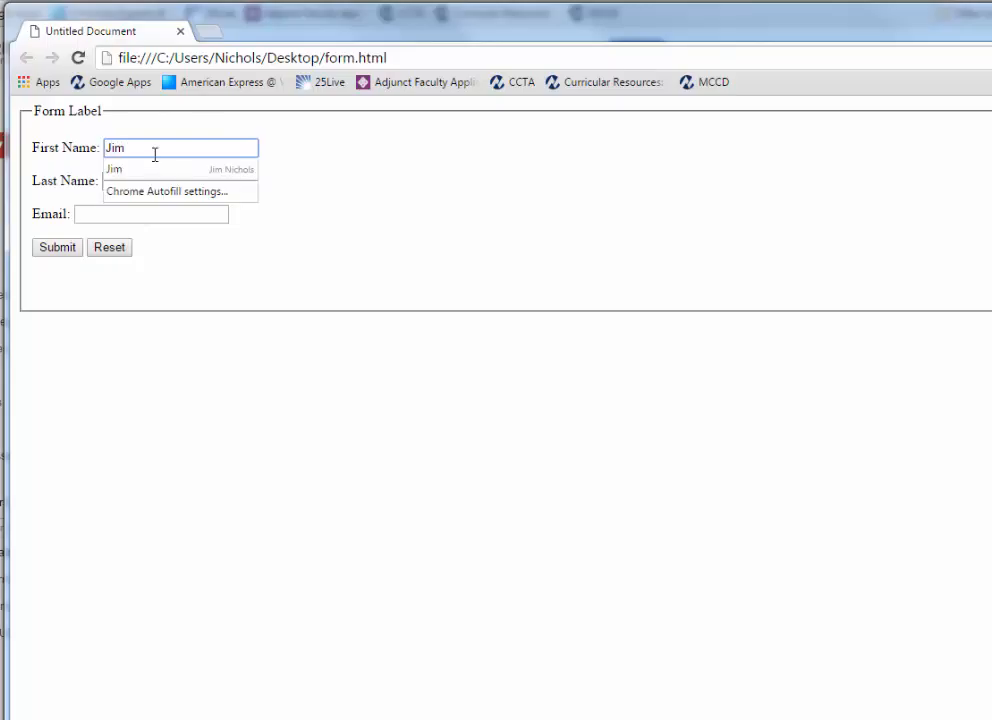
Enter a first name, last name and saved email, then Reset to clear them.
{"action": "key", "text": "Tab"}
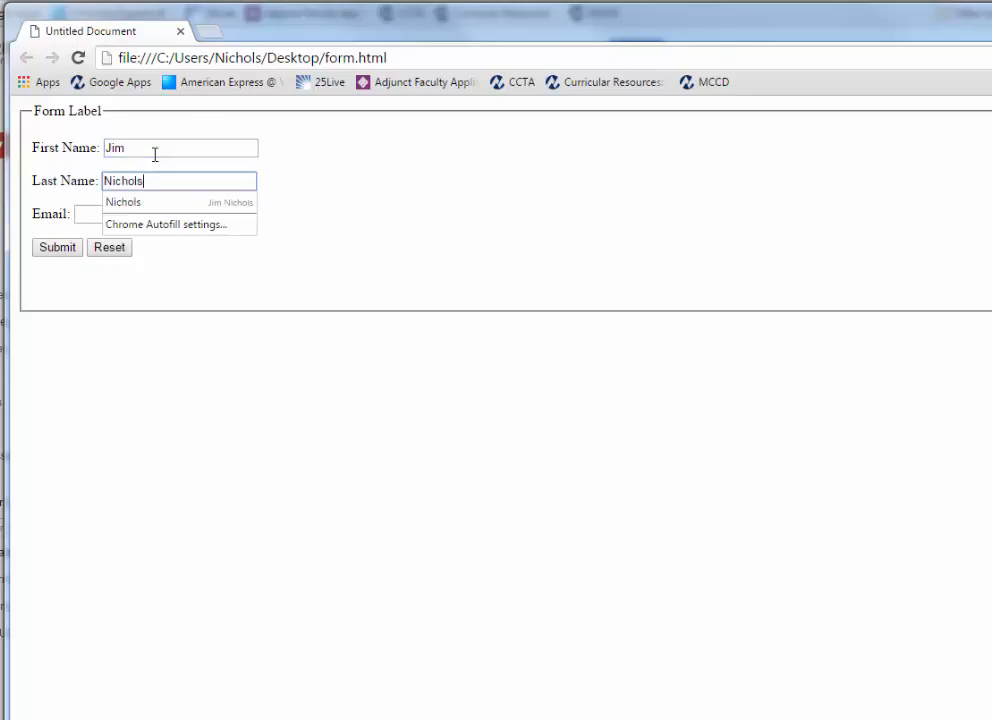
{"action": "key", "text": "Tab"}
{"action": "type", "text": "ji"}
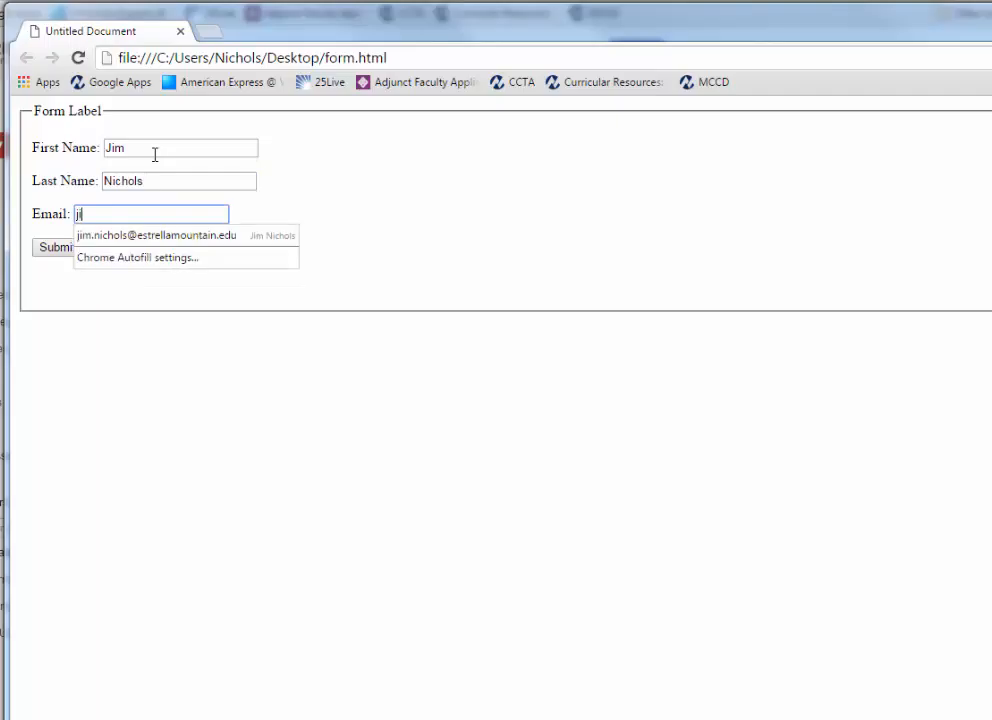
{"action": "type", "text": "m"}
{"action": "left_click", "coordinate": [155, 238]}
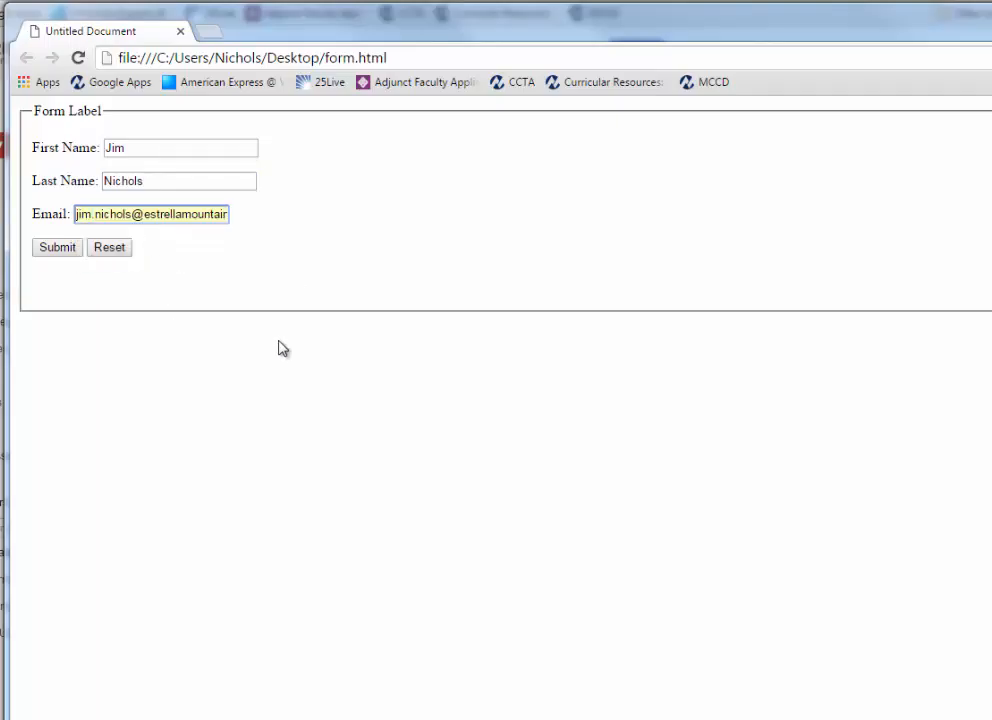
{"action": "left_click", "coordinate": [200, 247]}
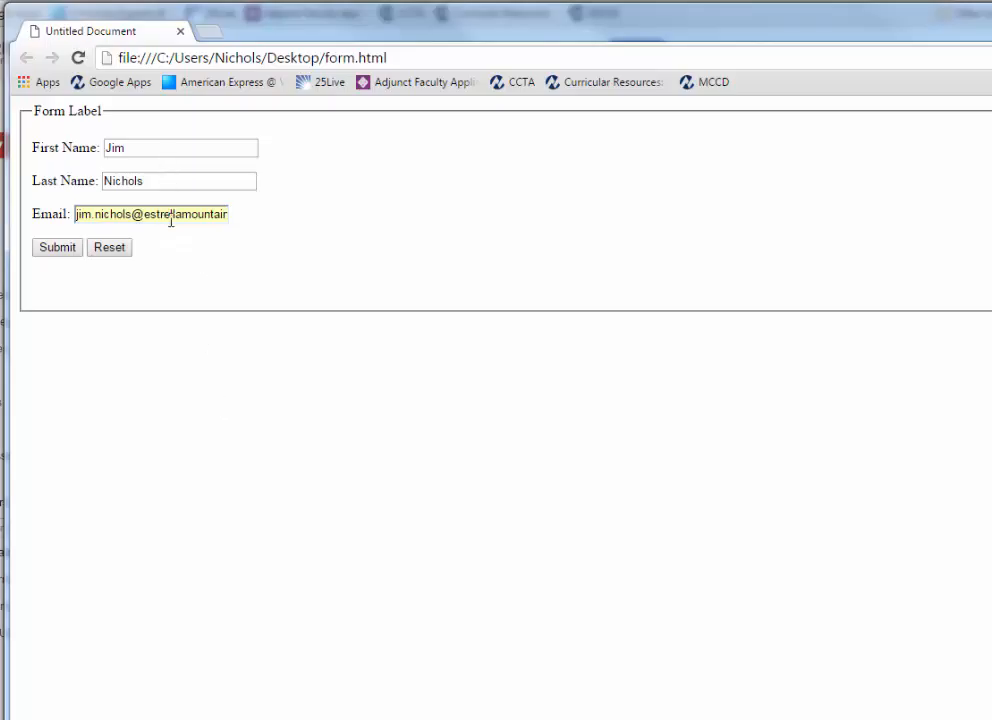
{"action": "left_click", "coordinate": [115, 251]}
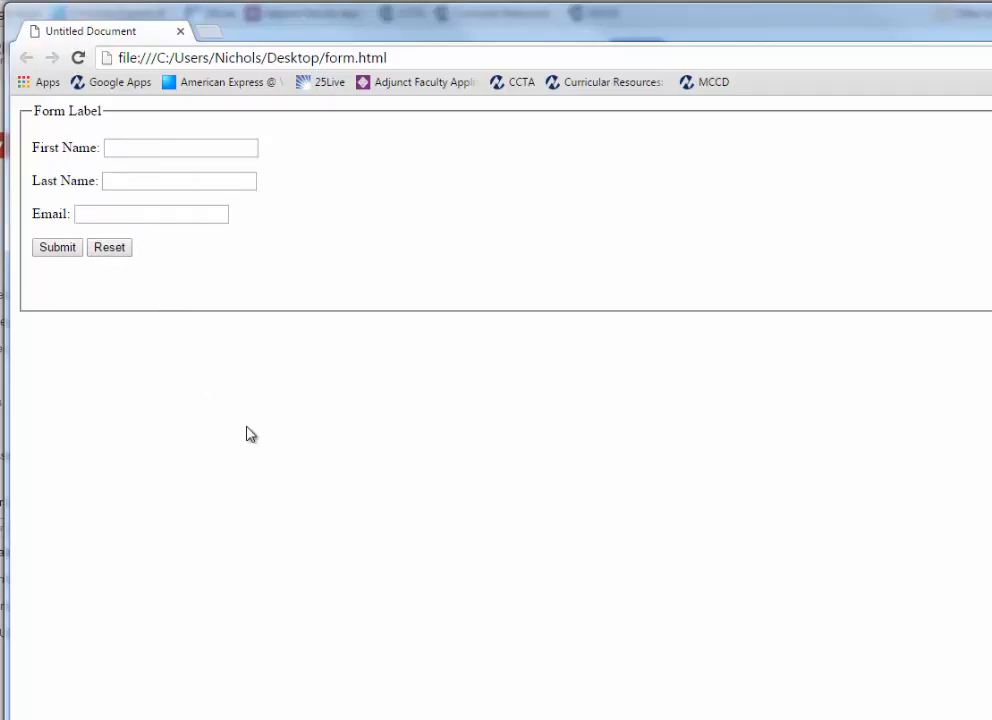
Enter the first name and last name again, and pick the saved email suggestion.
{"action": "left_click", "coordinate": [138, 148]}
{"action": "key", "text": "Tab"}
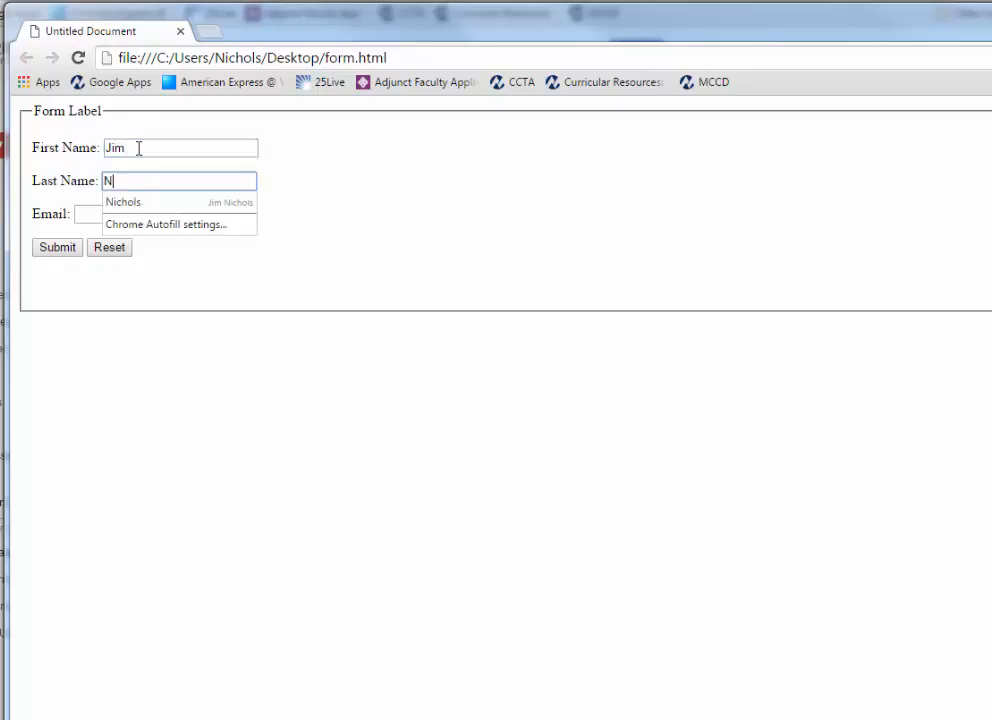
{"action": "key", "text": "Tab"}
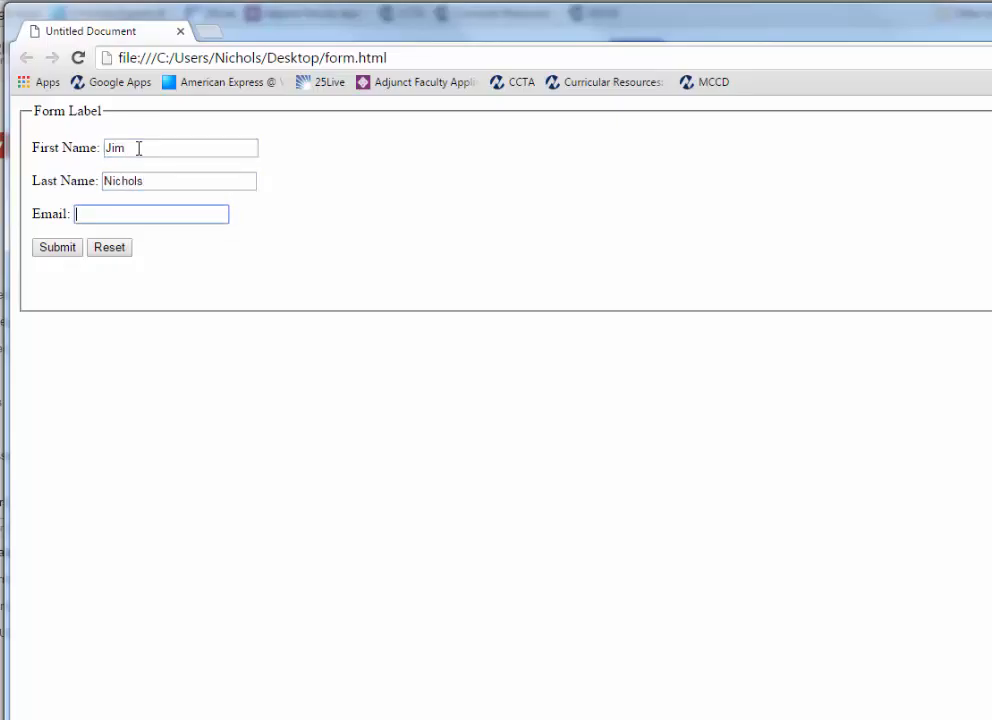
{"action": "type", "text": "jim"}
{"action": "left_click", "coordinate": [170, 237]}
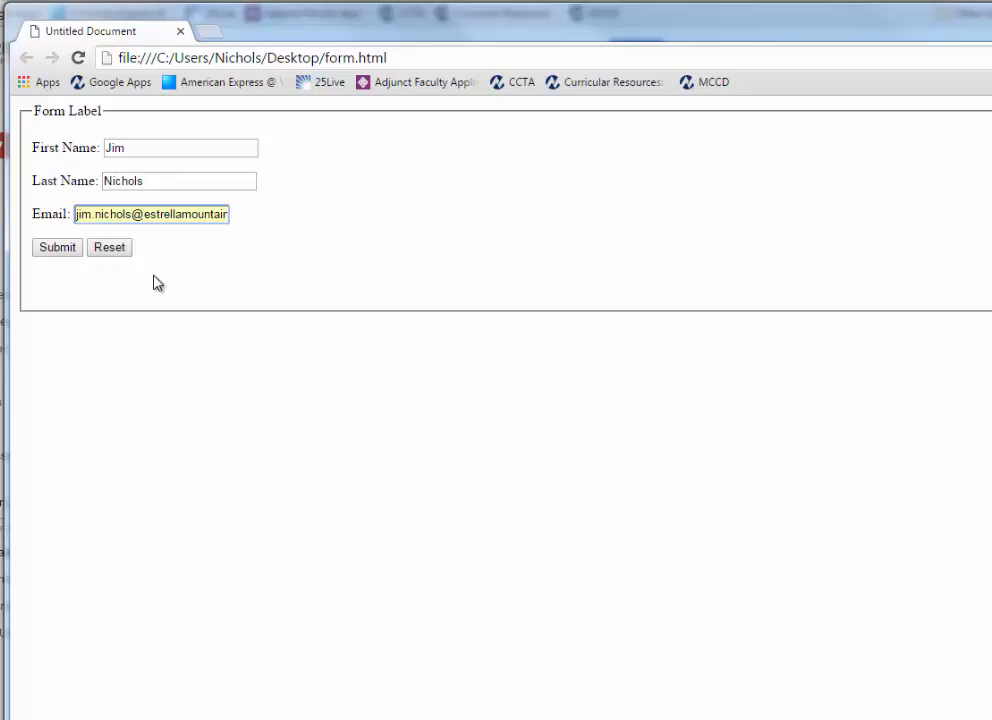
Submit the form and compare the welcome.php page with its code in PuTTY.
{"action": "left_click", "coordinate": [57, 248]}
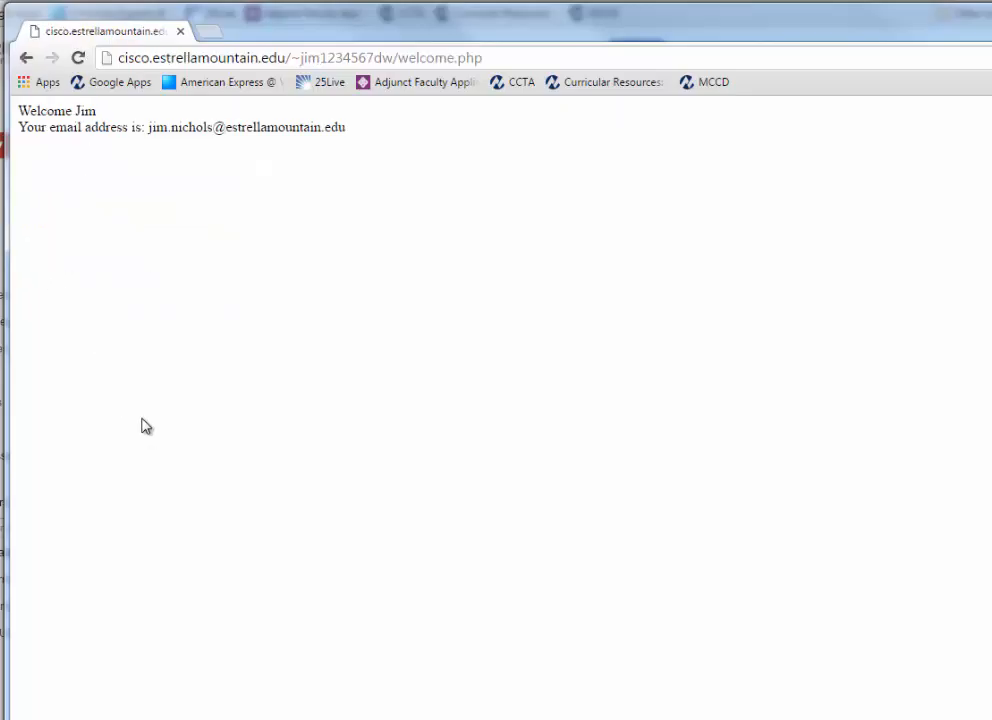
{"action": "left_click_drag", "start_coordinate": [990, 290], "coordinate": [188, 208]}
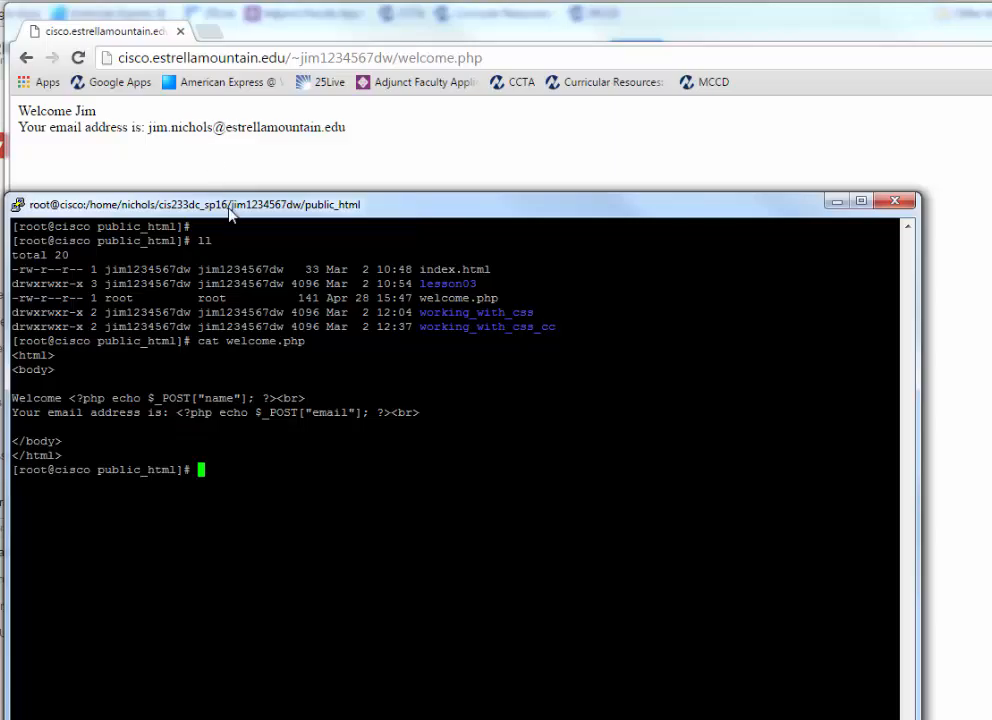
Move PuTTY aside and switch back to form.html in Dreamweaver.
{"action": "left_click_drag", "start_coordinate": [230, 213], "coordinate": [602, 380]}
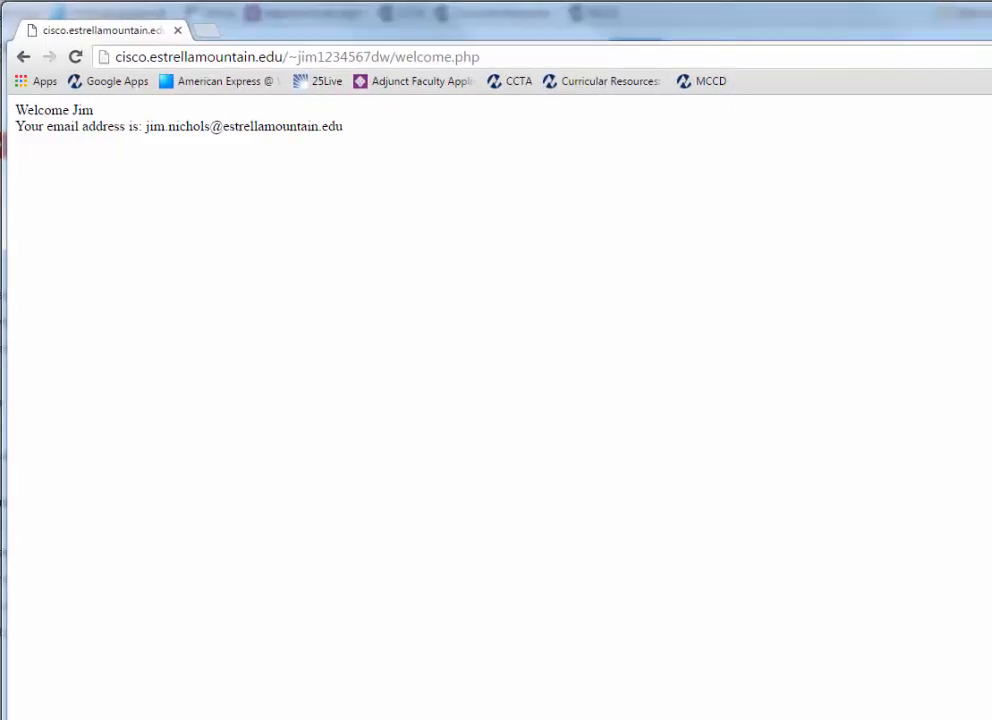
{"action": "left_click", "coordinate": [910, 718]}
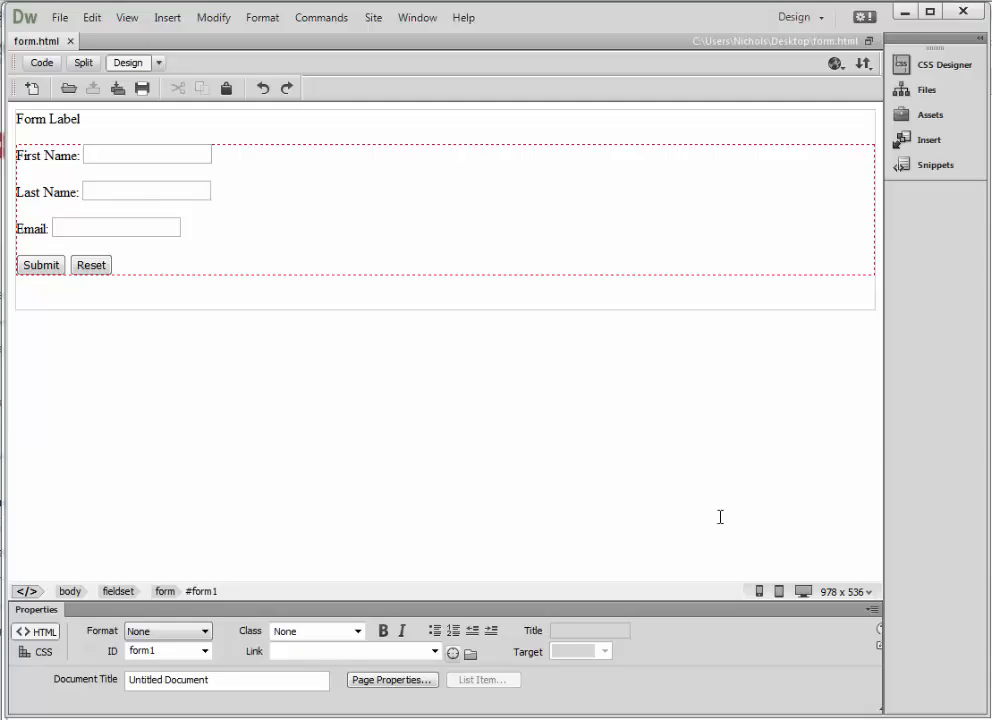
Add an empty paragraph after the Email line, above Submit and Reset.
{"action": "left_click", "coordinate": [286, 231]}
{"action": "key", "text": "Return"}
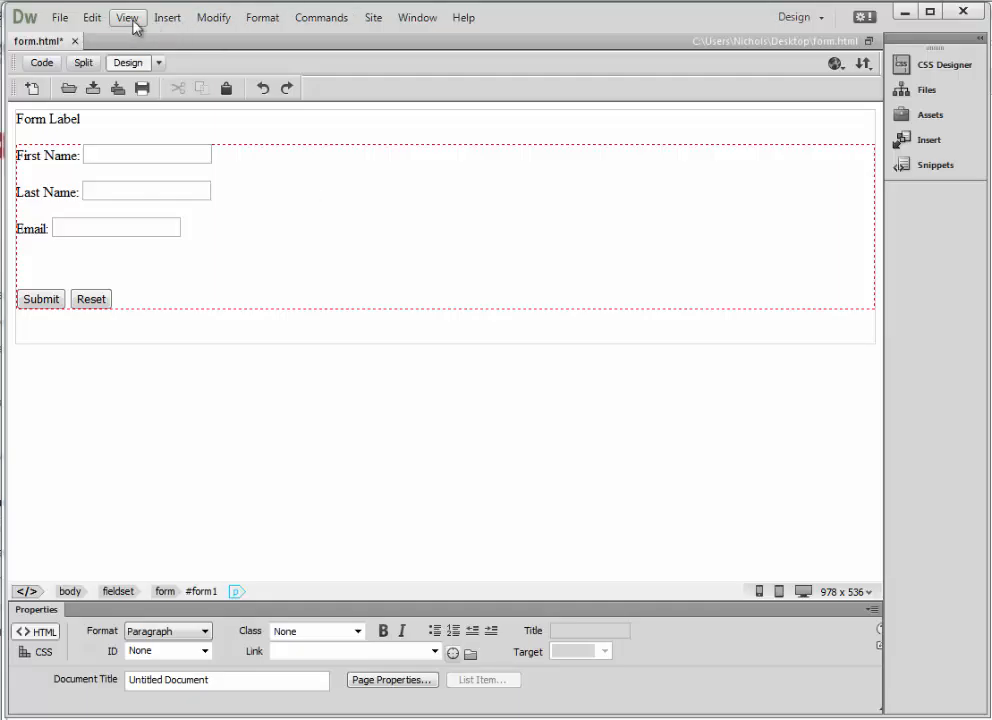
Open the Radio Group dialog from Insert > Form, which proposes RadioGroup1 with two radio buttons.
{"action": "left_click", "coordinate": [182, 26]}
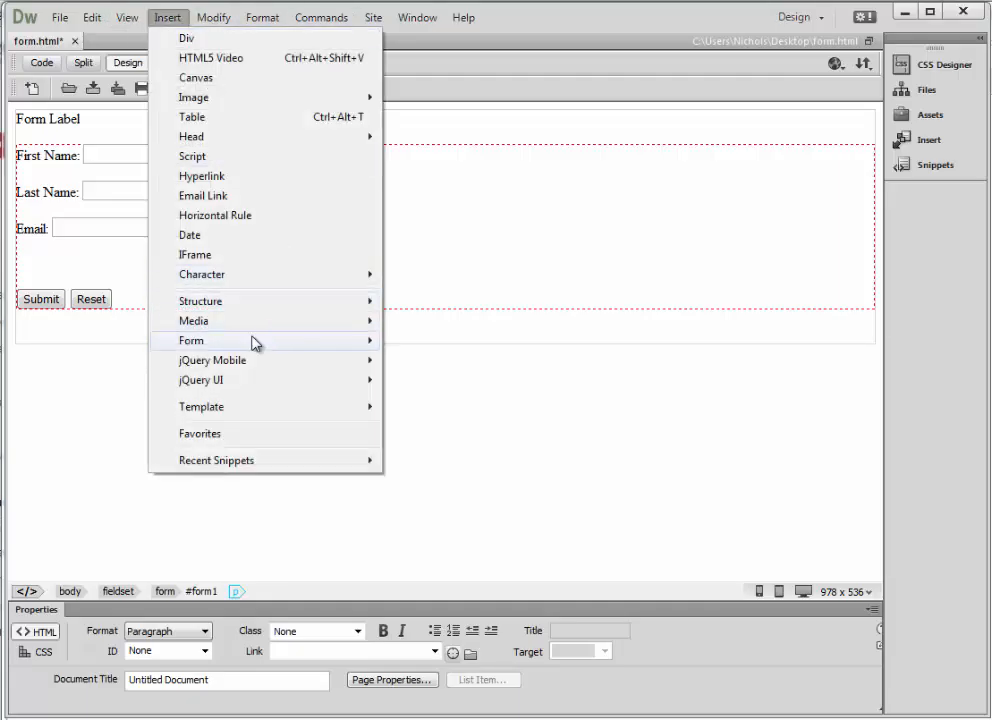
{"action": "mouse_move", "coordinate": [252, 342]}
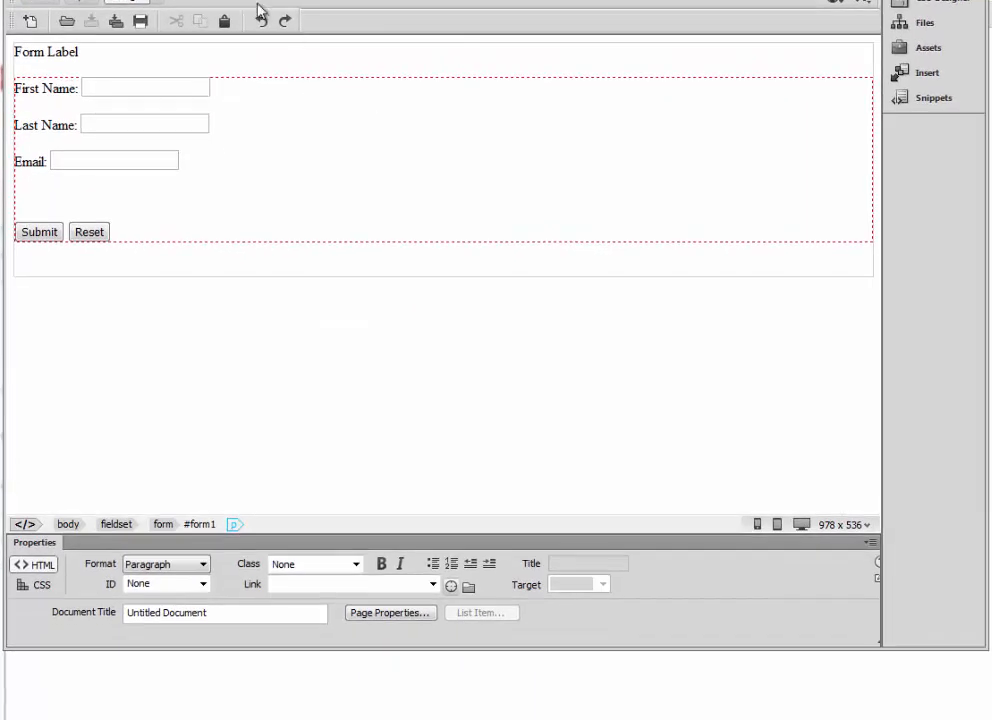
{"action": "left_click", "coordinate": [165, 1]}
{"action": "mouse_move", "coordinate": [251, 277]}
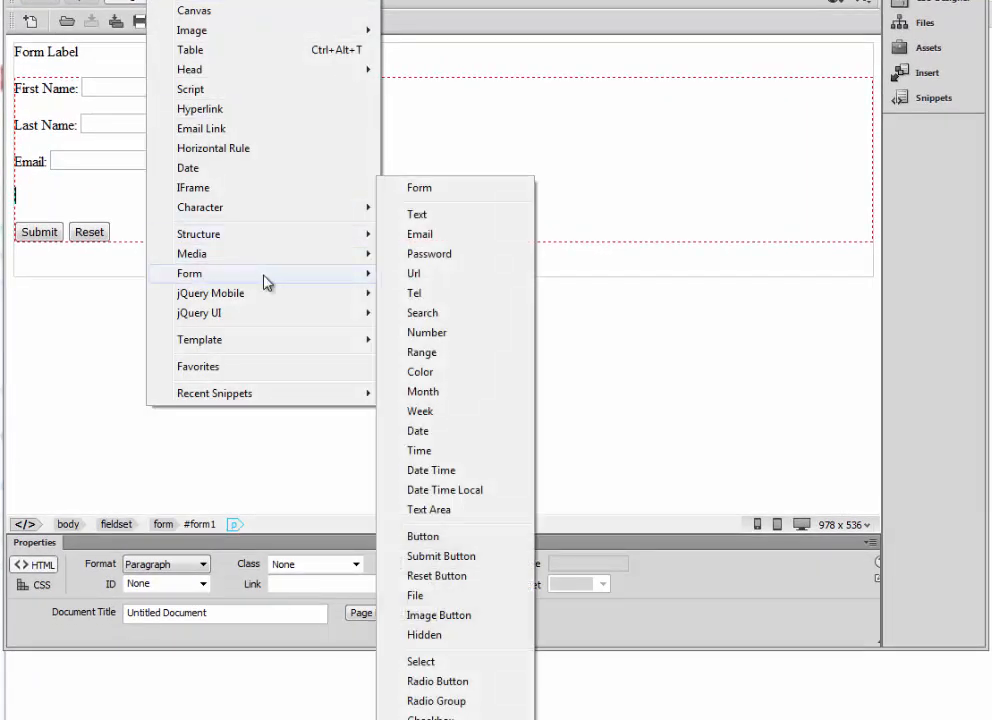
{"action": "left_click", "coordinate": [455, 705]}
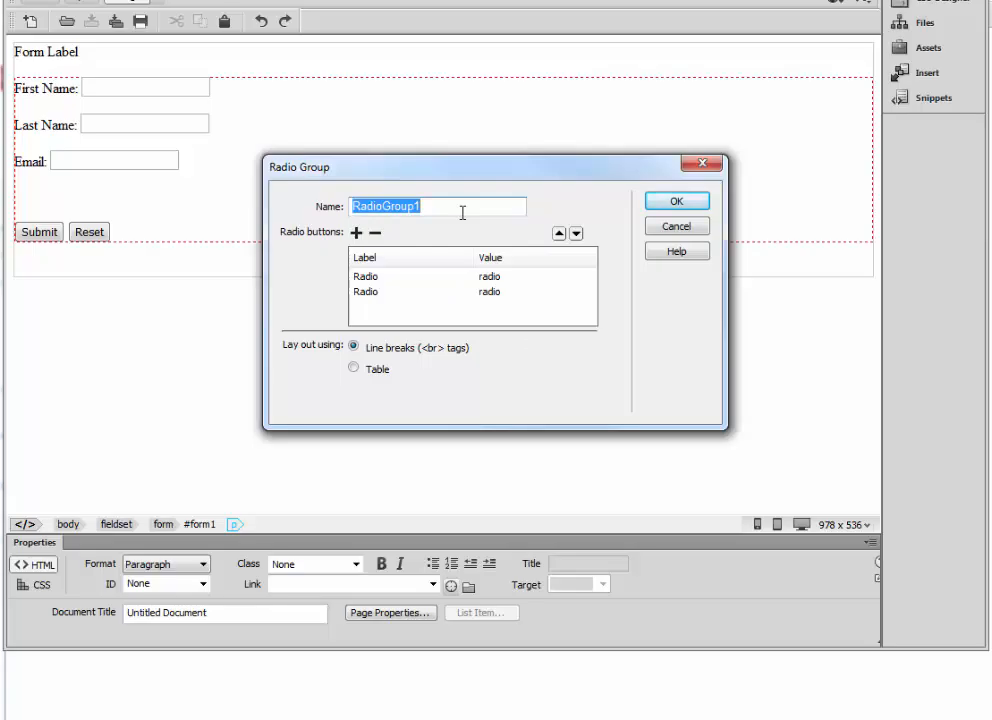
Insert a radio group named Gender with label/value rows Male/Male and Female/Female.
{"action": "type", "text": "Gender"}
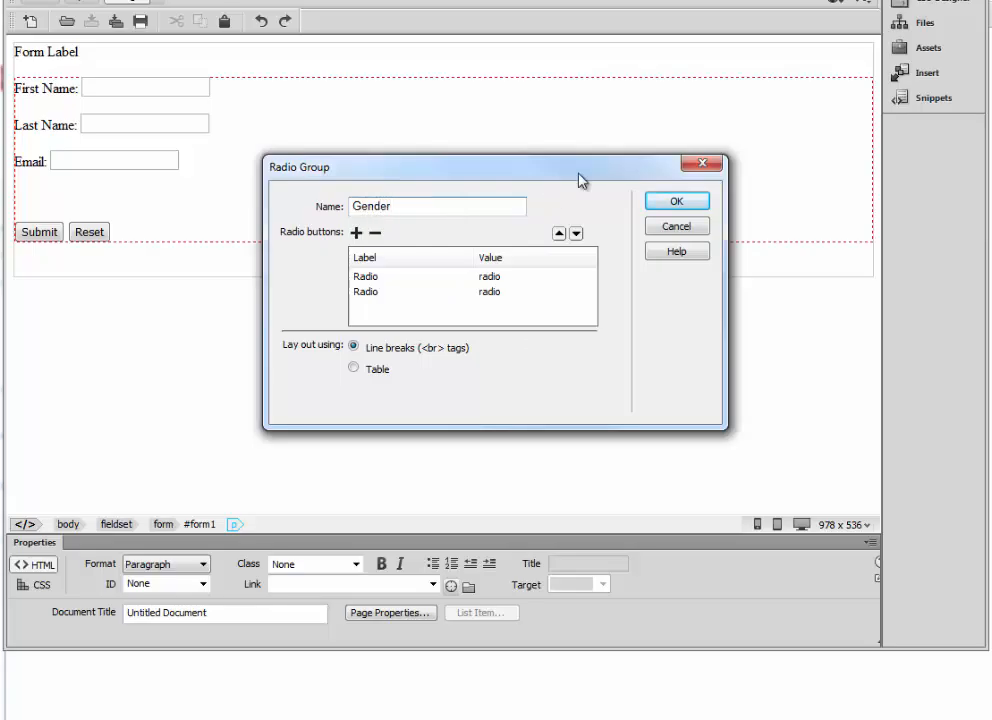
{"action": "left_click", "coordinate": [372, 279]}
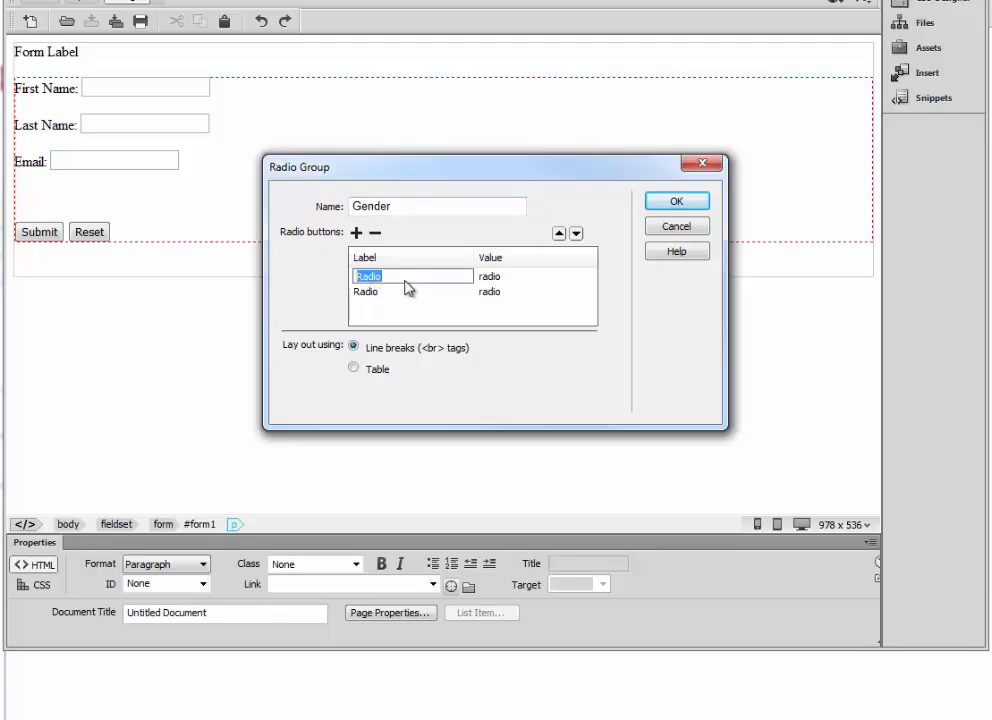
{"action": "type", "text": "Male"}
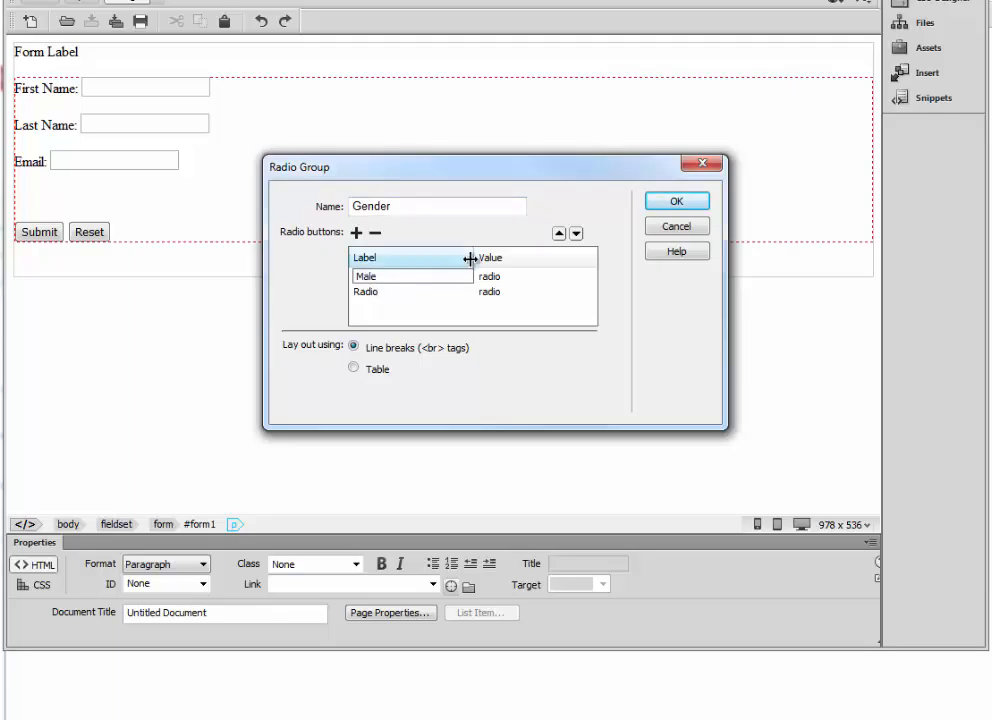
{"action": "left_click", "coordinate": [493, 277]}
{"action": "type", "text": "Male"}
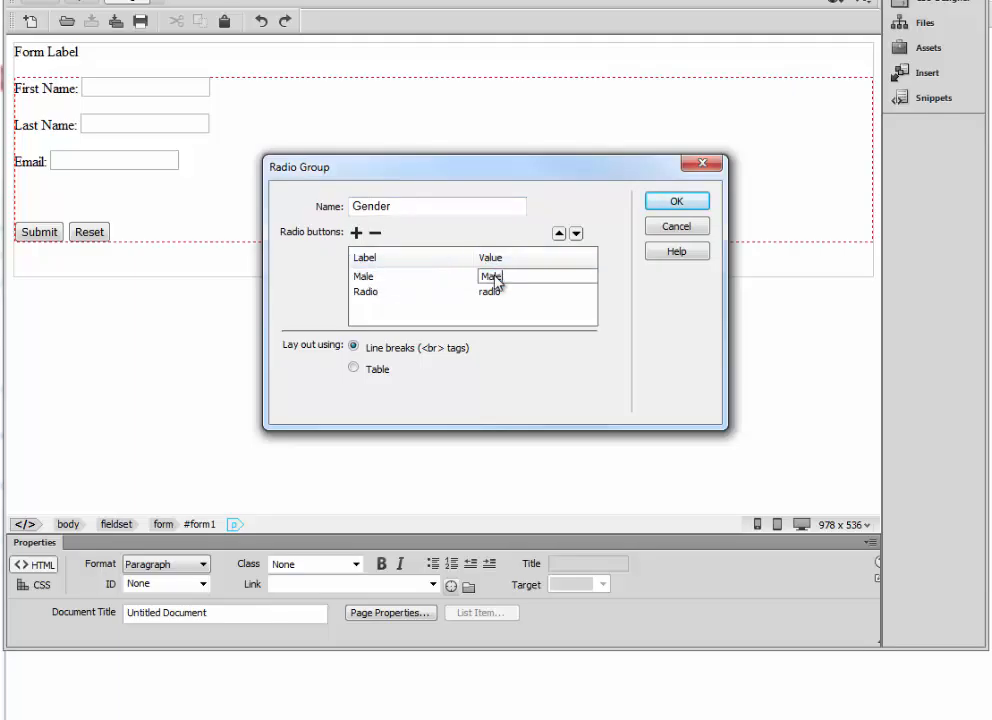
{"action": "left_click", "coordinate": [376, 296]}
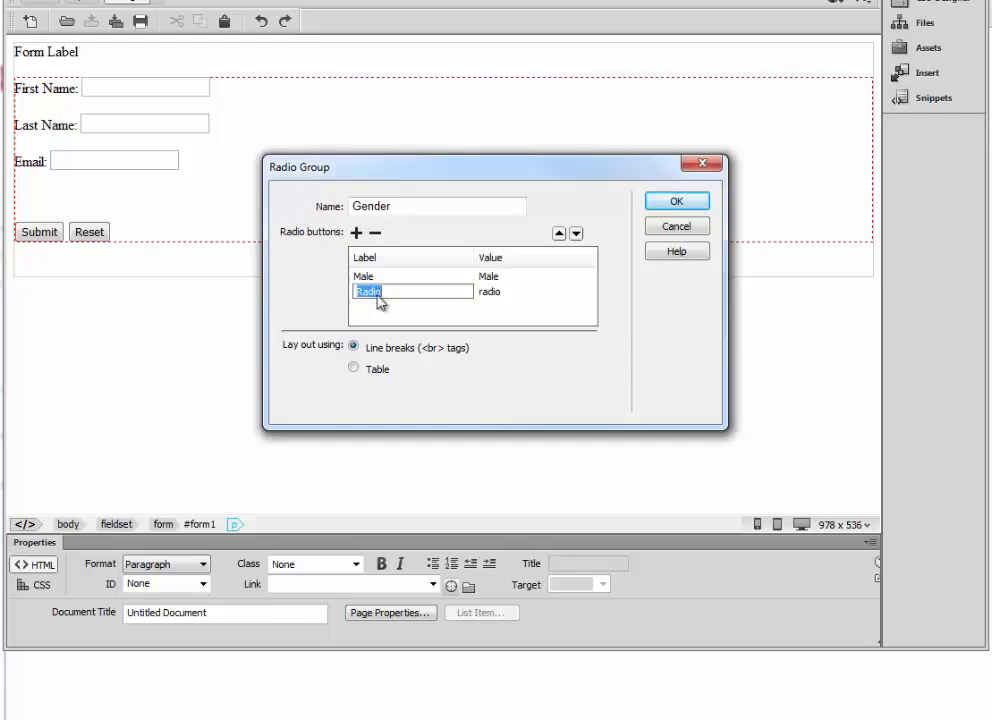
{"action": "type", "text": "Female"}
{"action": "key", "text": "Tab"}
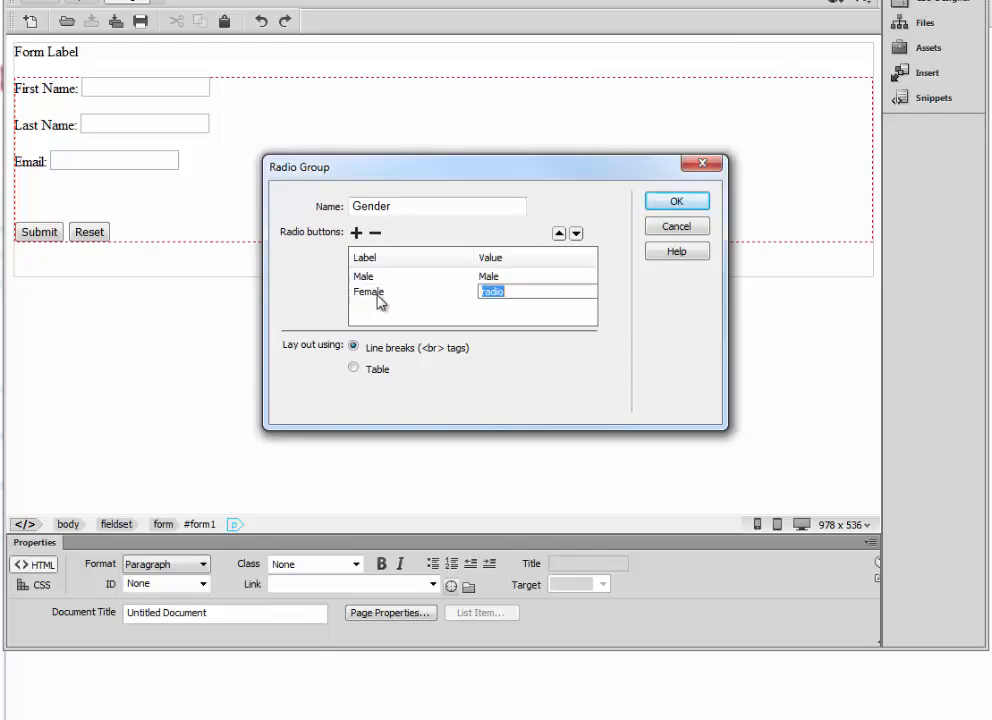
{"action": "type", "text": "Female"}
{"action": "left_click", "coordinate": [511, 316]}
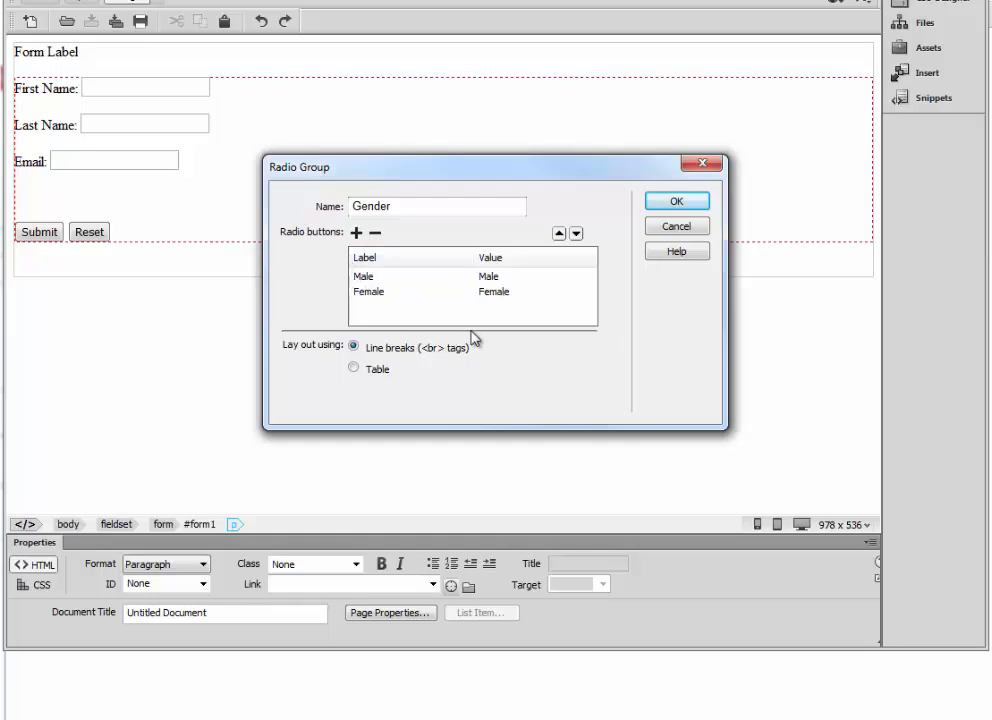
{"action": "left_click", "coordinate": [677, 203]}
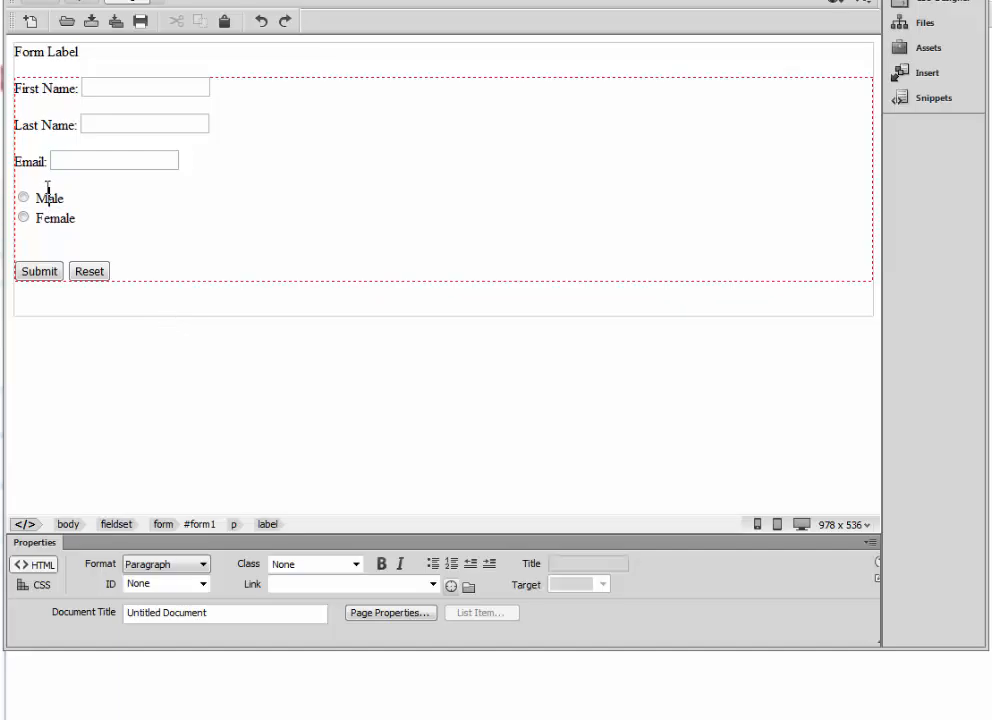
Type 'Gender:' before the Male radio button and add a Shift+Enter line break after it.
{"action": "left_click", "coordinate": [85, 165]}
{"action": "left_click", "coordinate": [44, 205]}
{"action": "left_click_drag", "start_coordinate": [76, 218], "coordinate": [44, 217]}
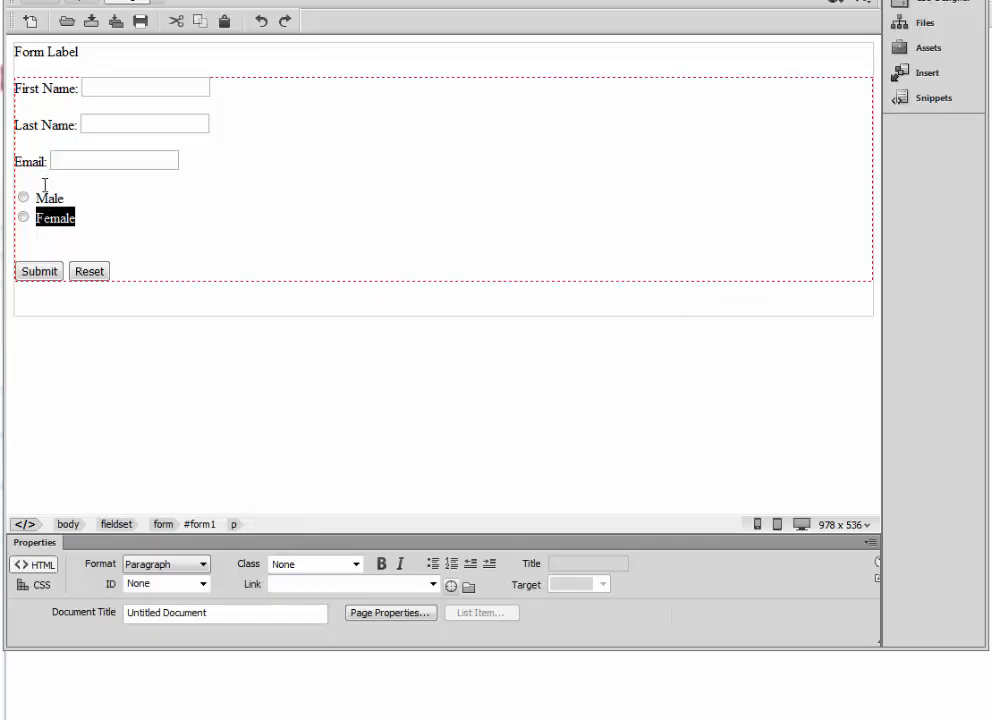
{"action": "left_click", "coordinate": [36, 196]}
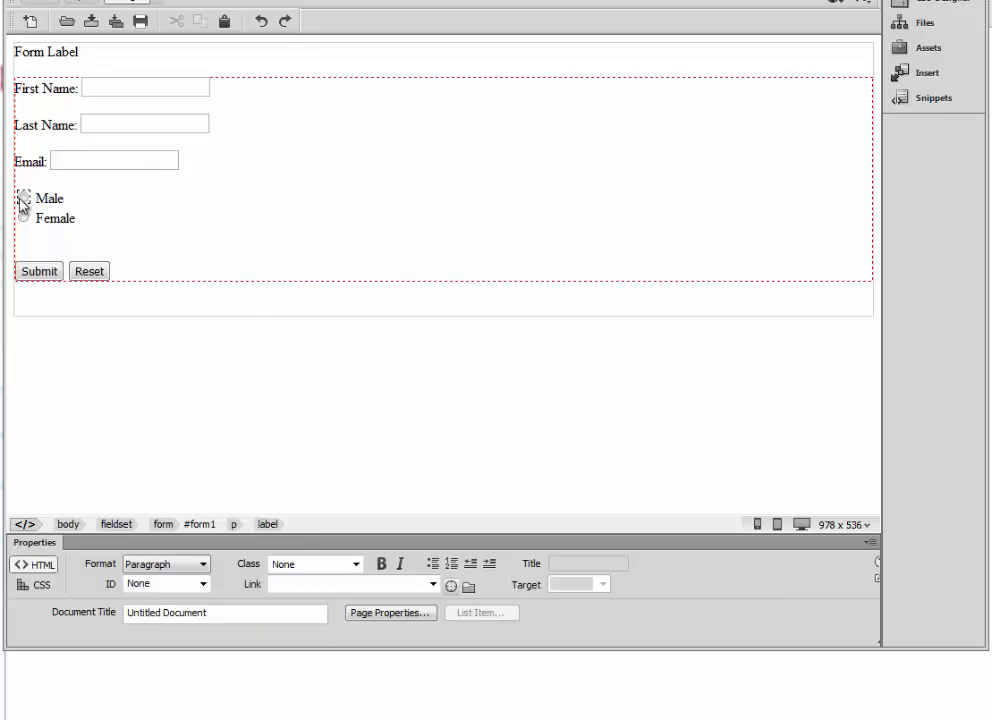
{"action": "left_click", "coordinate": [23, 197]}
{"action": "left_click", "coordinate": [51, 210]}
{"action": "type", "text": "Gender:"}
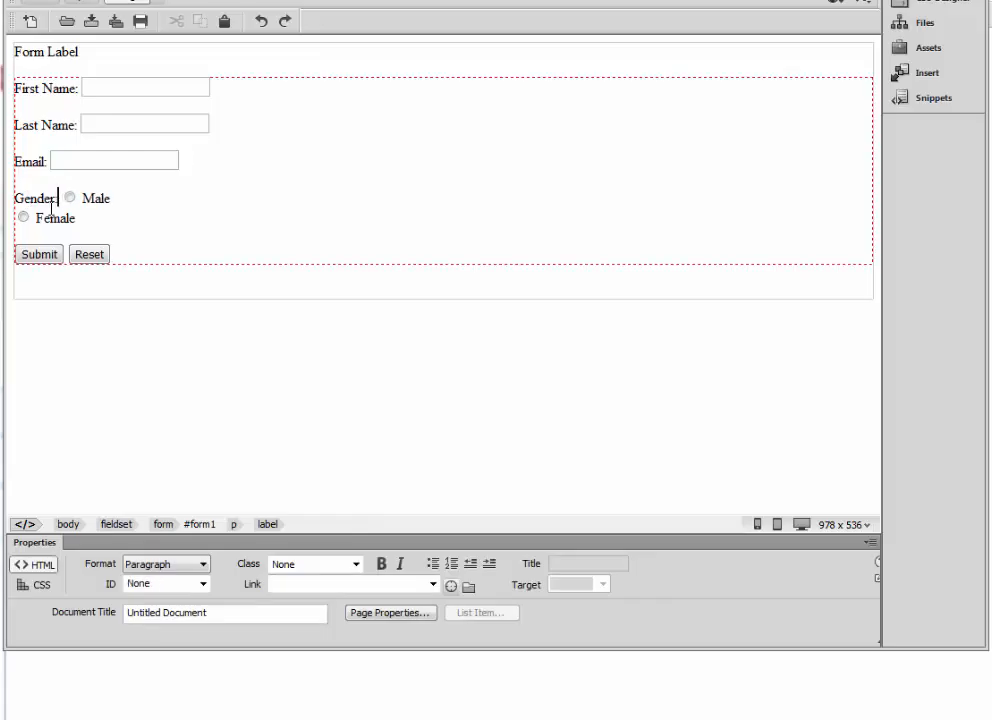
{"action": "key", "text": "shift+Return"}
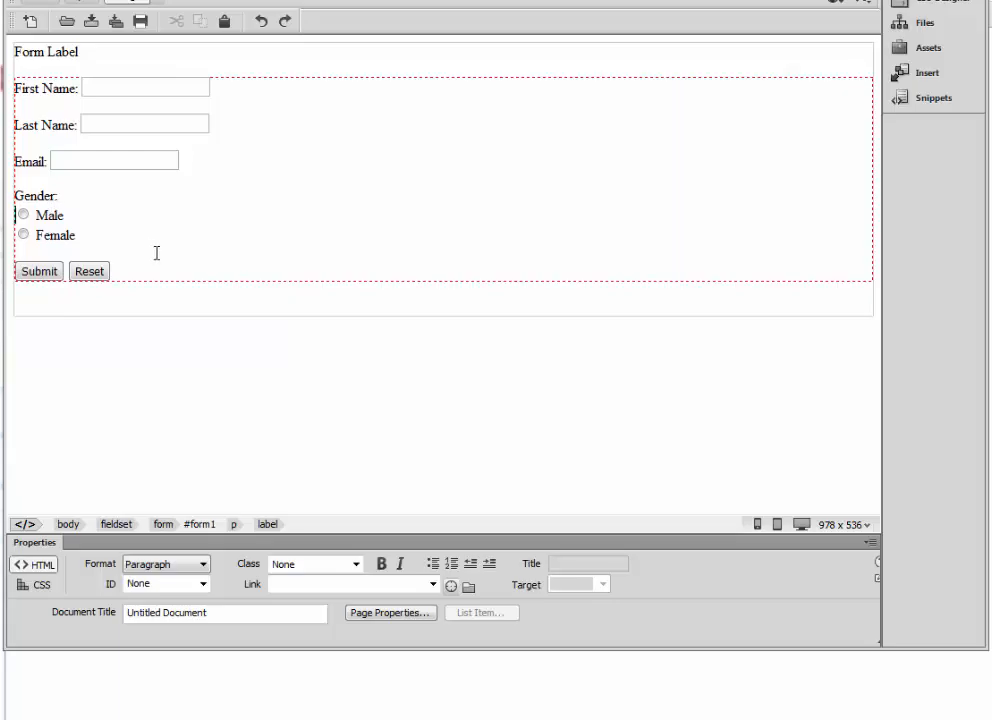
{"action": "left_click", "coordinate": [162, 235]}
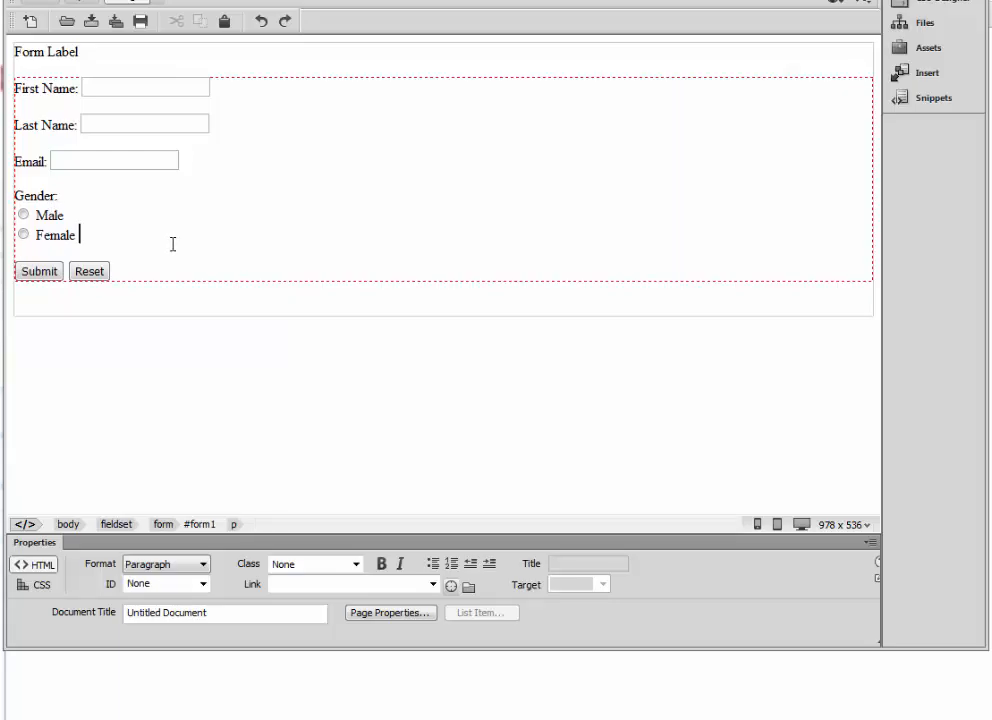
{"action": "left_click", "coordinate": [35, 6]}
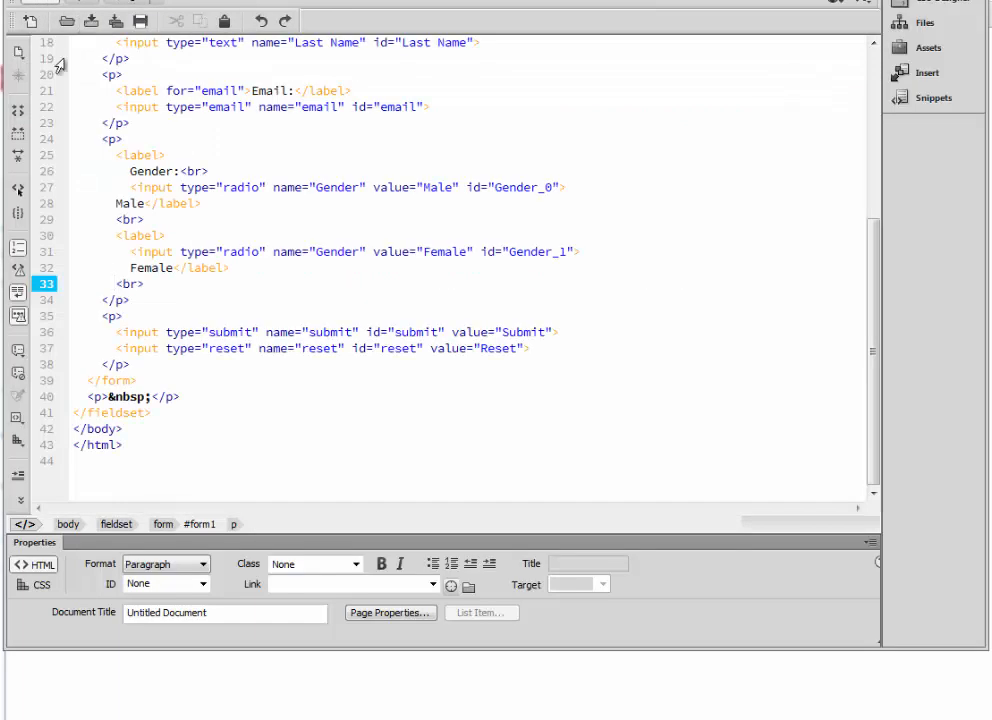
{"action": "left_click", "coordinate": [326, 413]}
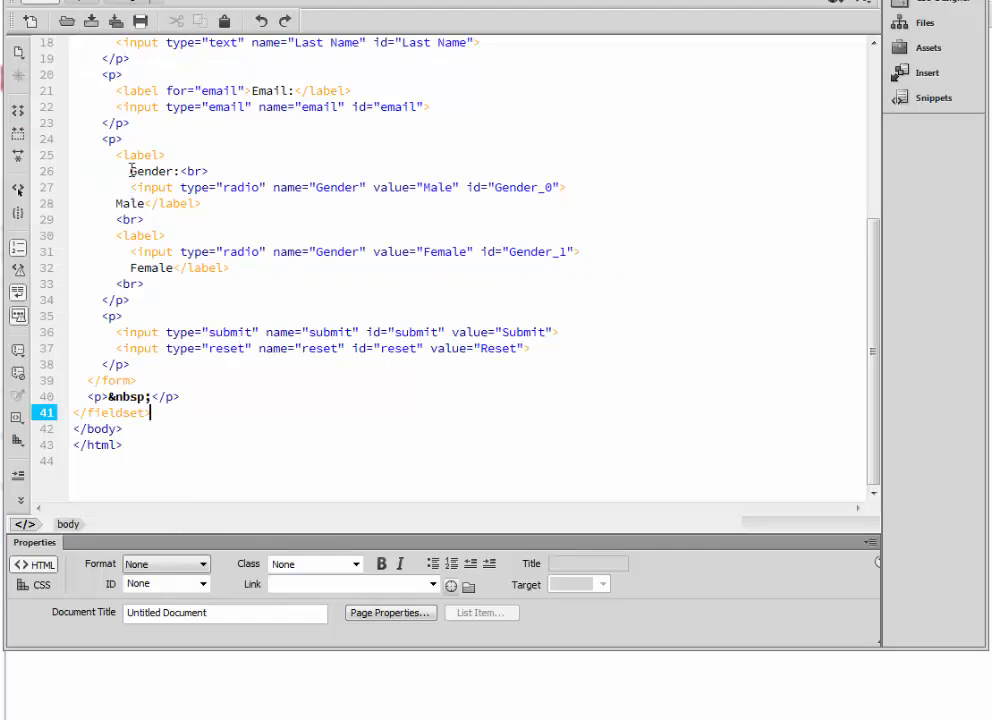
{"action": "left_click_drag", "start_coordinate": [129, 171], "coordinate": [166, 174]}
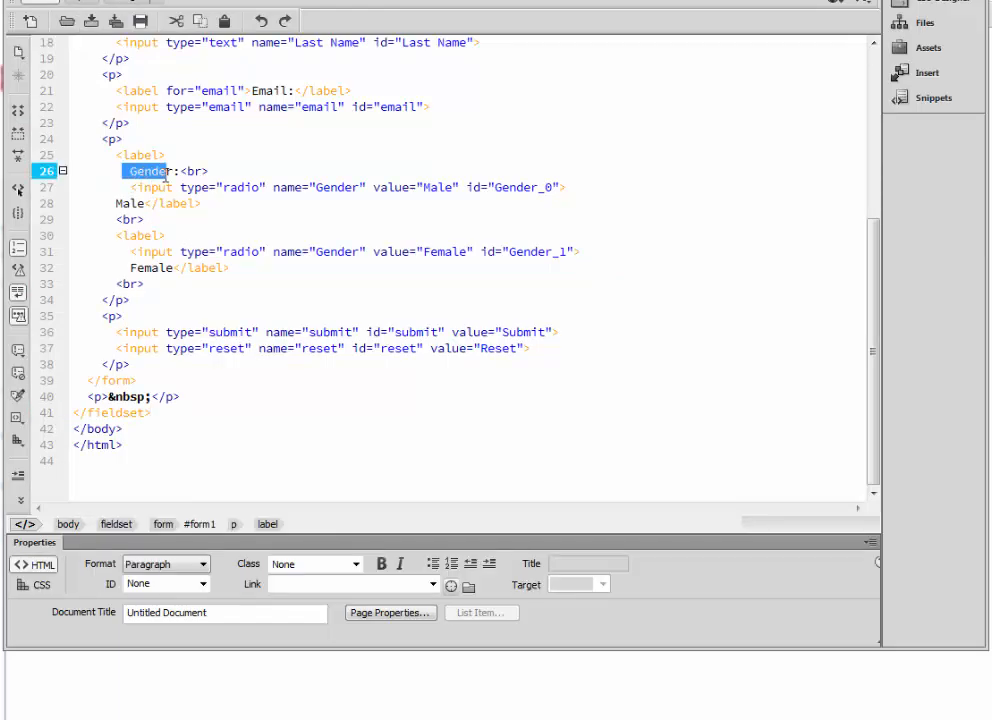
{"action": "left_click_drag", "start_coordinate": [100, 139], "coordinate": [233, 316]}
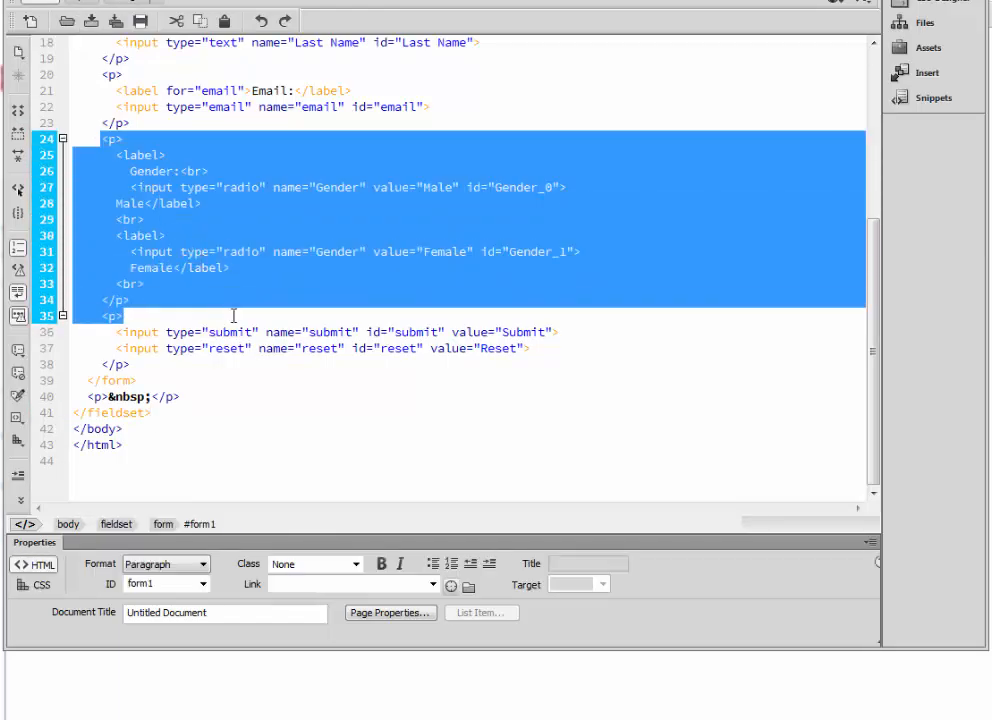
{"action": "left_click", "coordinate": [213, 292]}
{"action": "left_click_drag", "start_coordinate": [134, 301], "coordinate": [70, 141]}
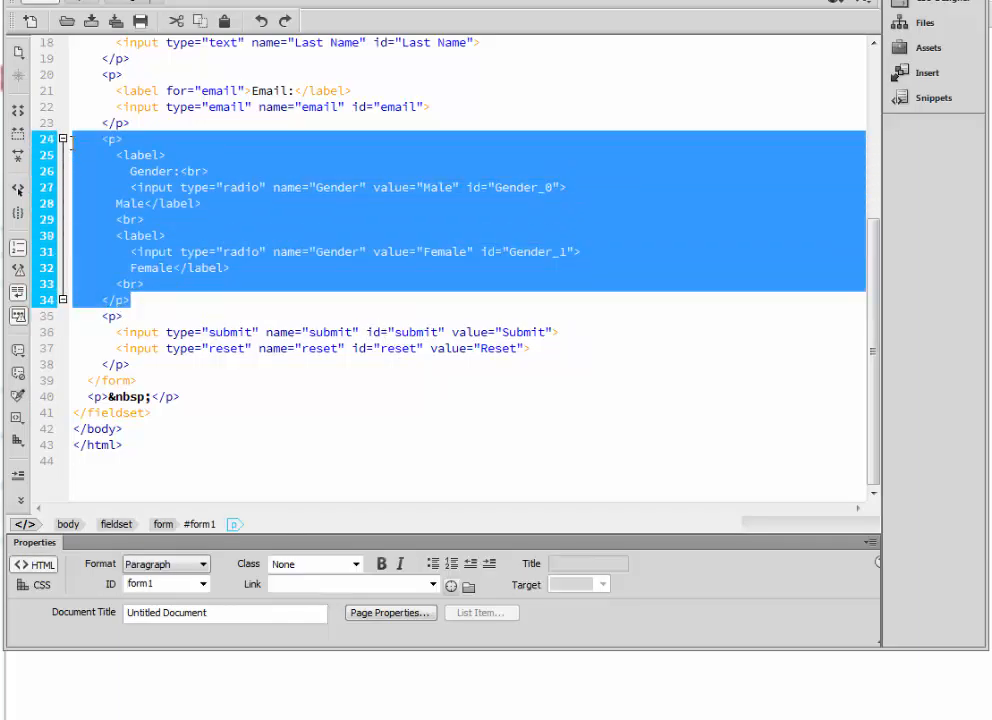
{"action": "left_click", "coordinate": [185, 154]}
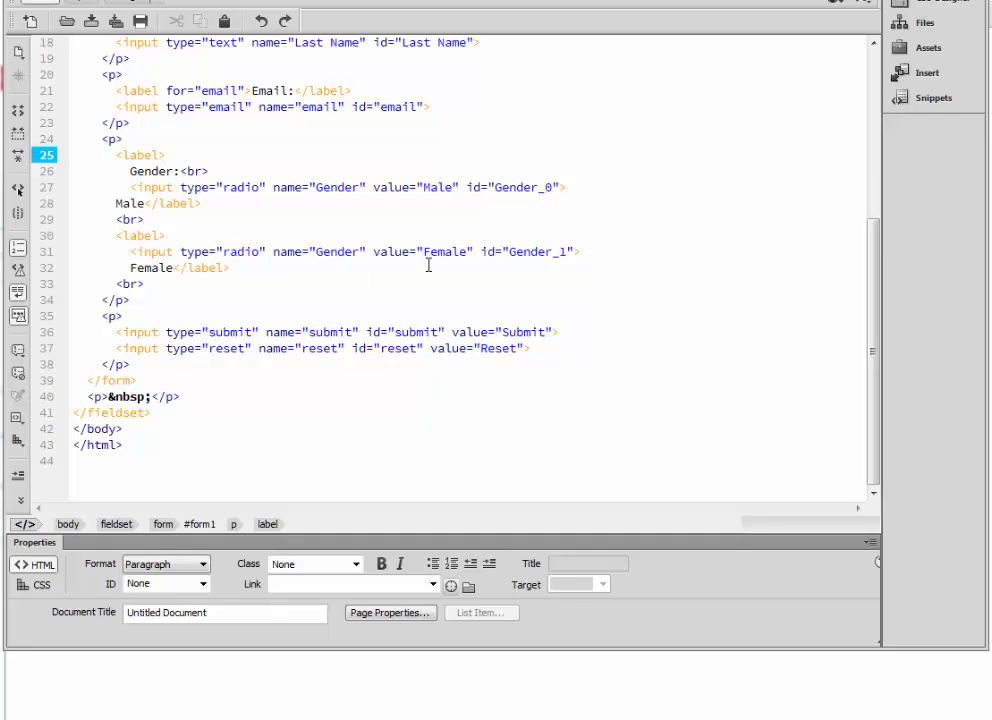
{"action": "left_click", "coordinate": [331, 188]}
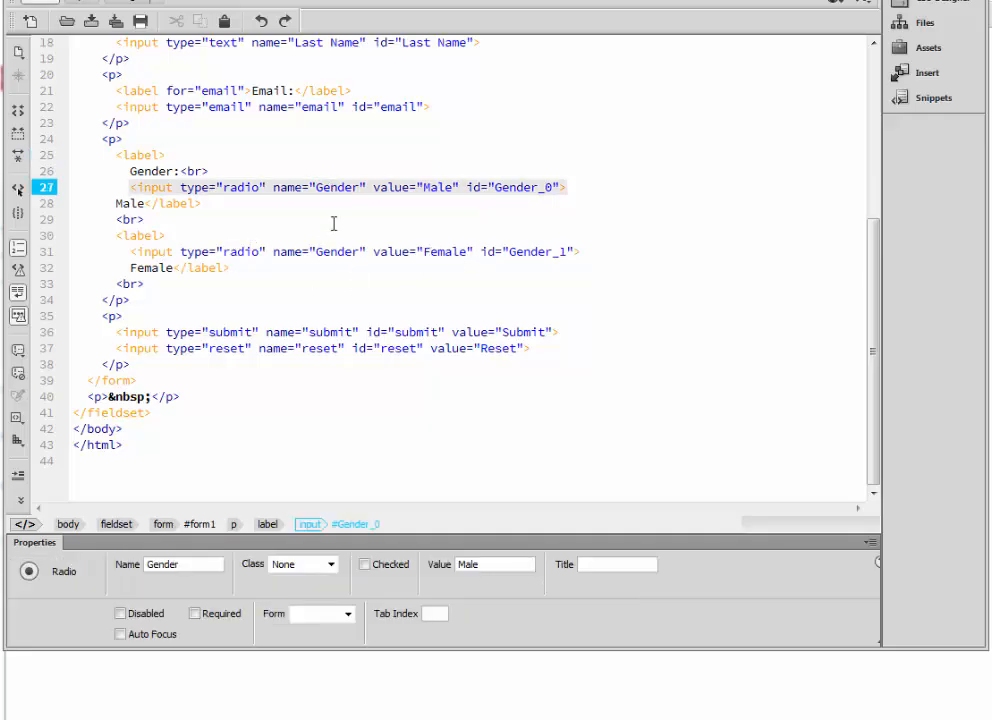
{"action": "left_click", "coordinate": [330, 252]}
{"action": "left_click", "coordinate": [320, 188]}
{"action": "left_click", "coordinate": [331, 252]}
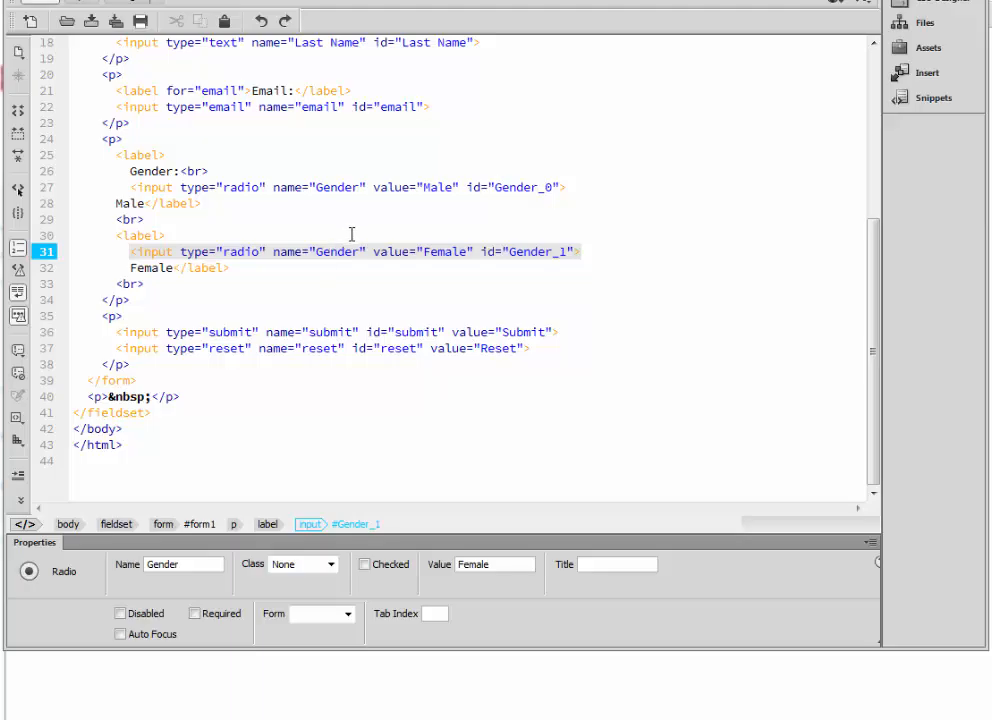
{"action": "left_click", "coordinate": [430, 188]}
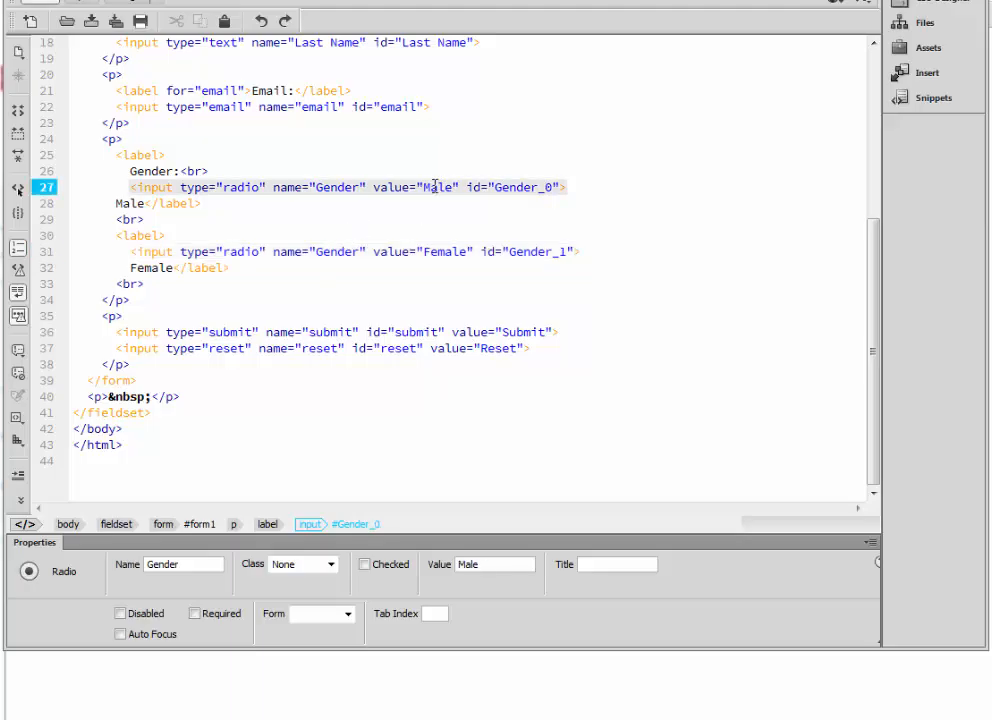
{"action": "left_click", "coordinate": [436, 251]}
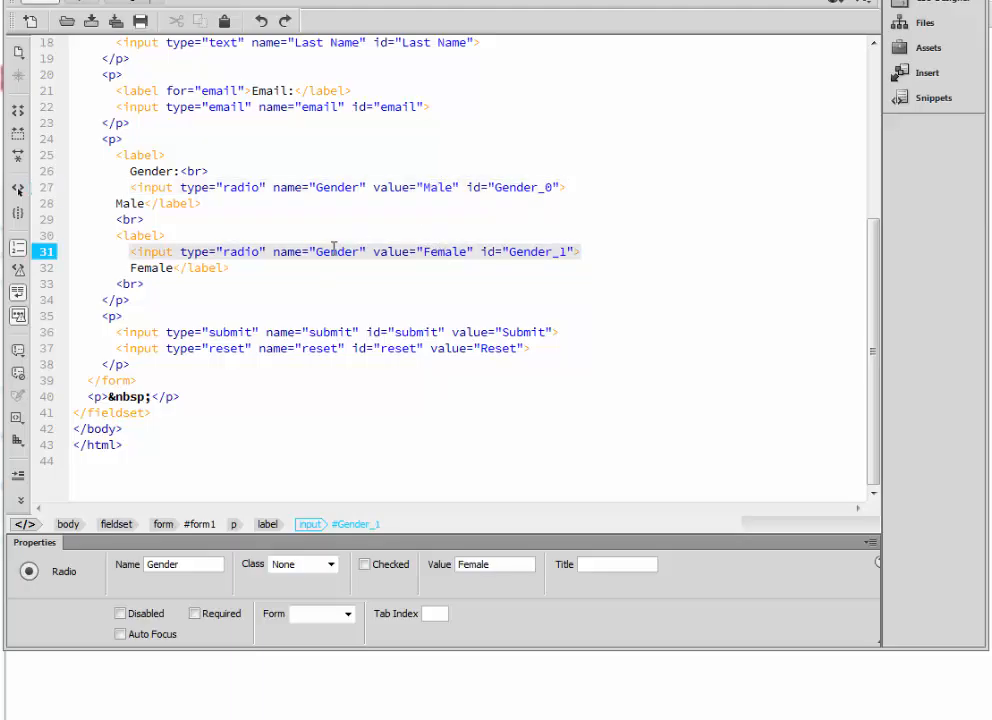
{"action": "left_click", "coordinate": [332, 188]}
{"action": "left_click", "coordinate": [324, 251]}
{"action": "left_click_drag", "start_coordinate": [317, 251], "coordinate": [354, 257]}
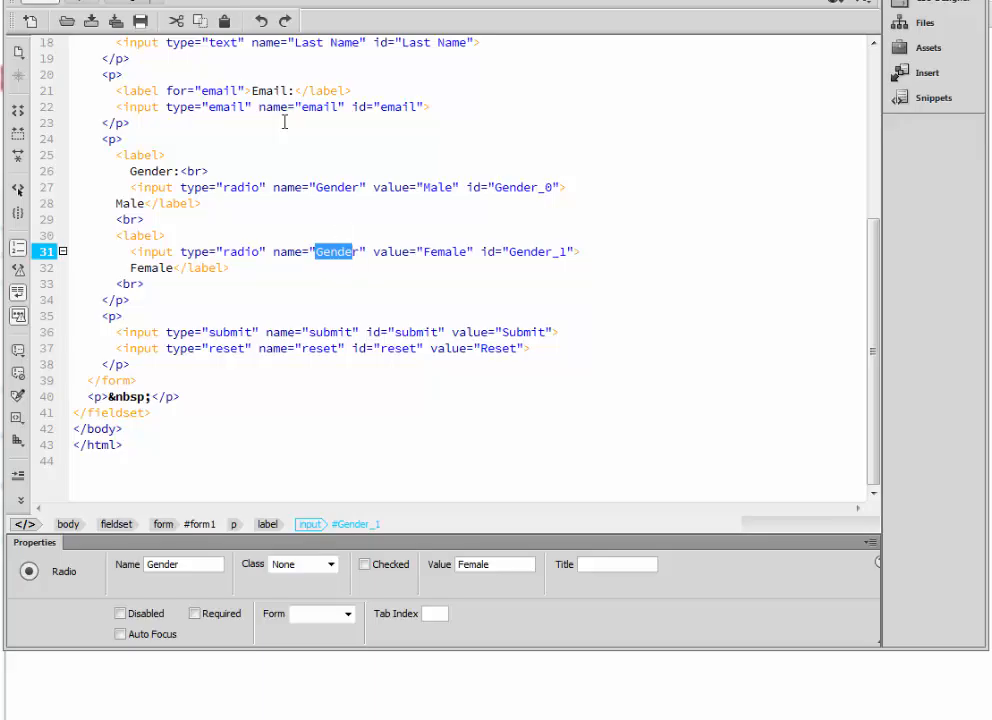
{"action": "left_click", "coordinate": [104, 4]}
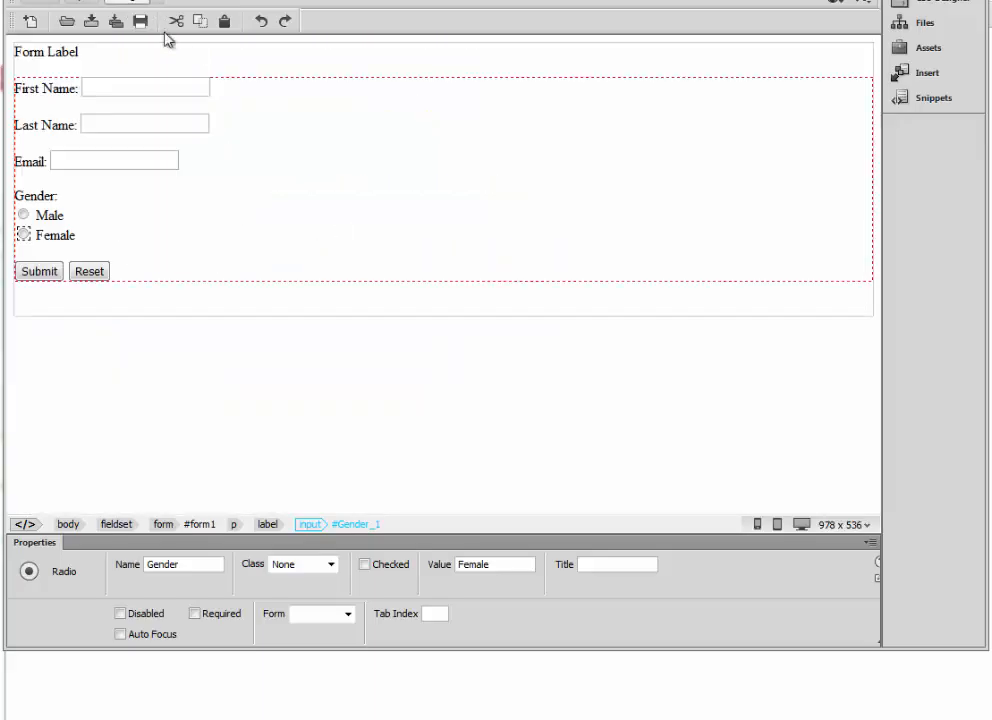